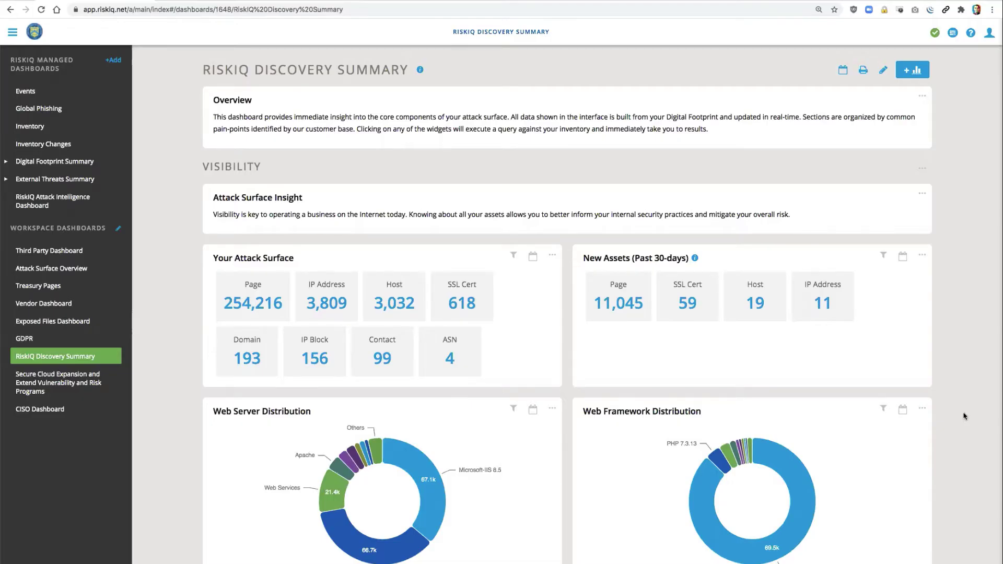
Scroll to the Vulnerabilities & Exposures charts: 138 CVSS-5 findings, 2.83k text and 10.8k Excel exposures.
scroll(965, 416, down, 1)
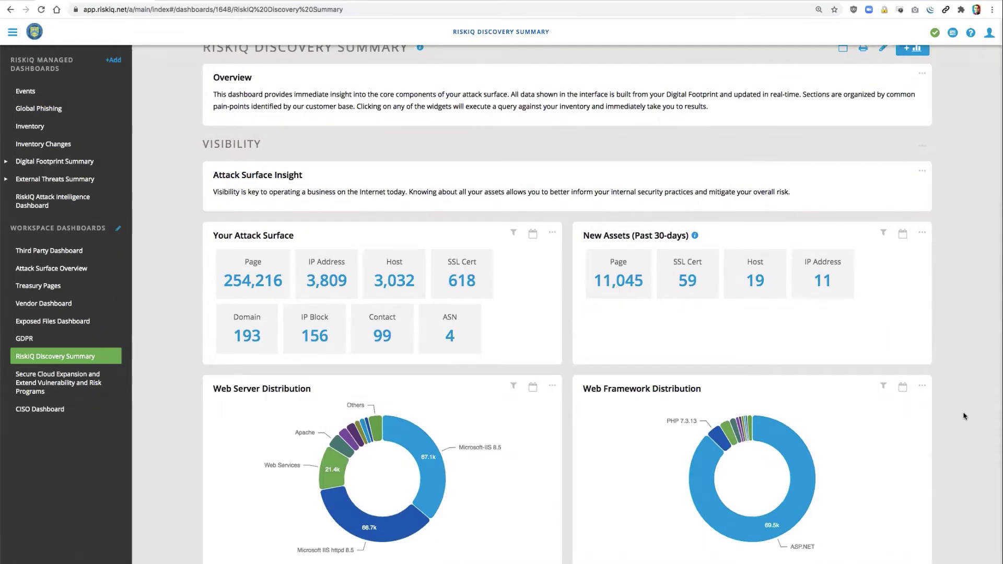
scroll(958, 386, down, 2)
scroll(958, 387, down, 1)
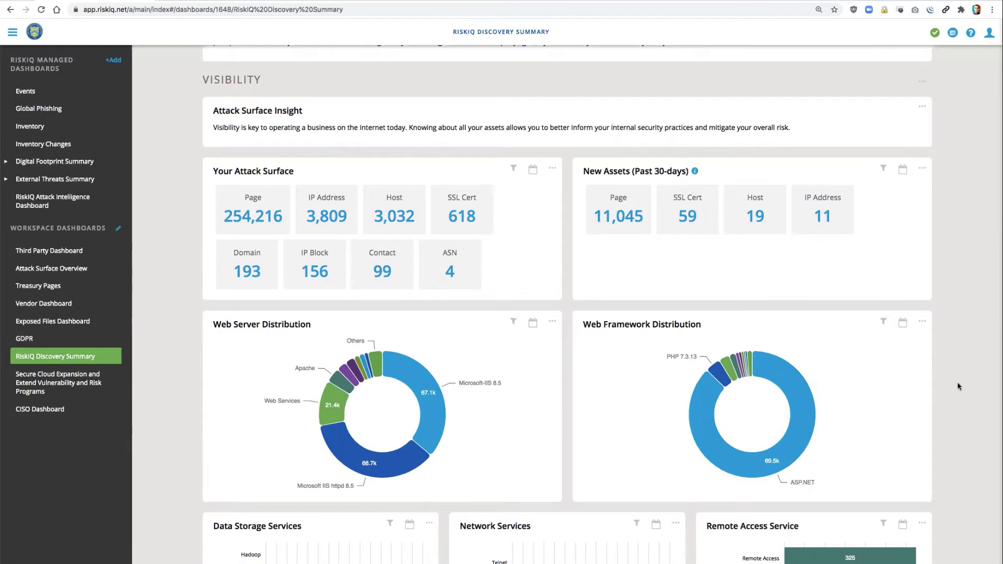
scroll(952, 327, down, 1)
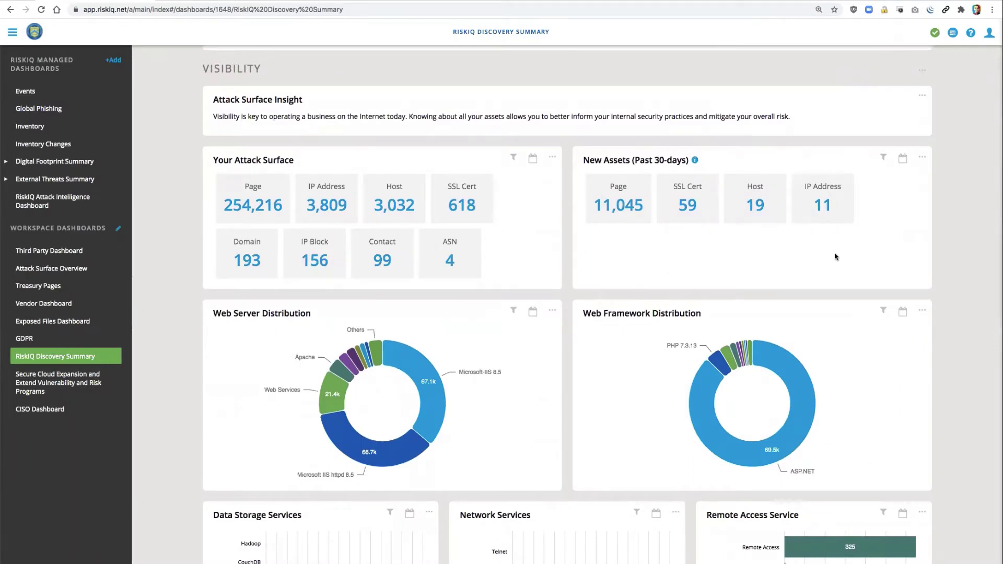
scroll(951, 271, down, 1)
scroll(952, 271, down, 3)
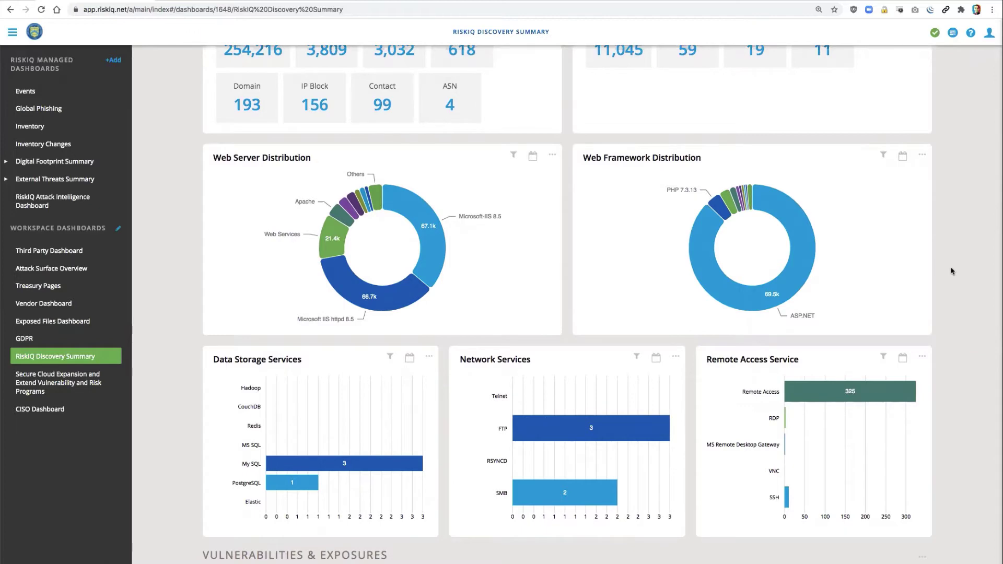
scroll(951, 261, down, 5)
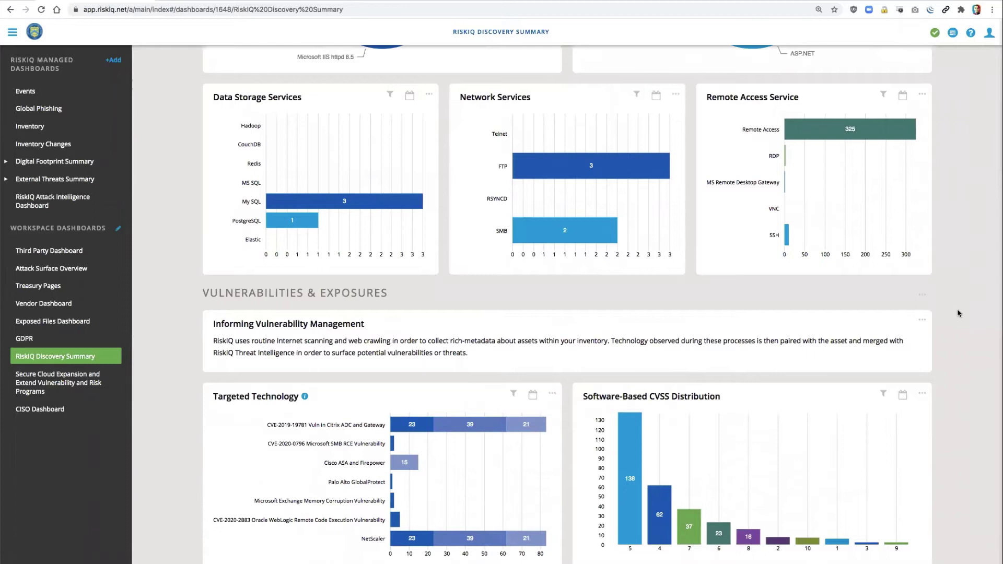
scroll(959, 313, down, 3)
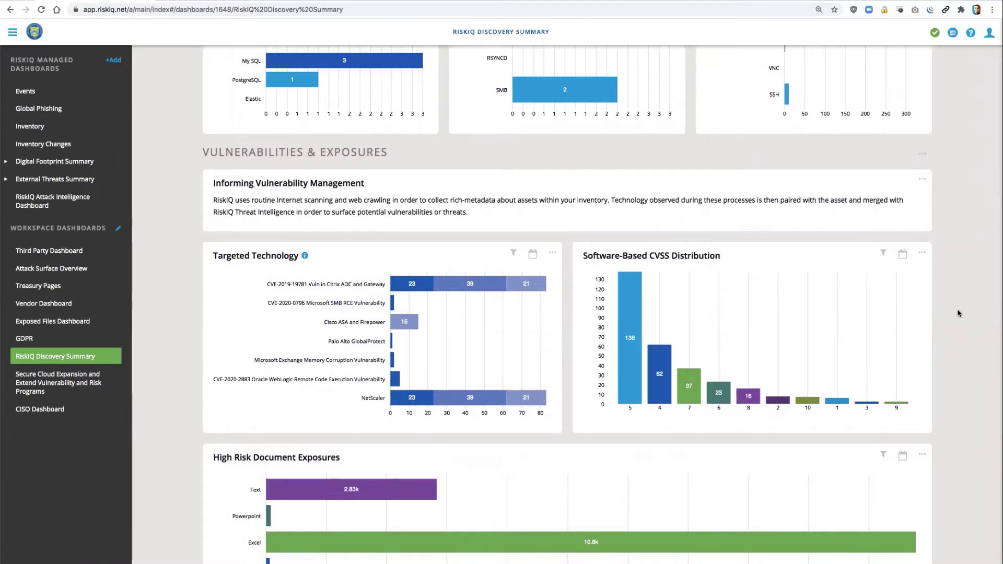
scroll(959, 313, down, 3)
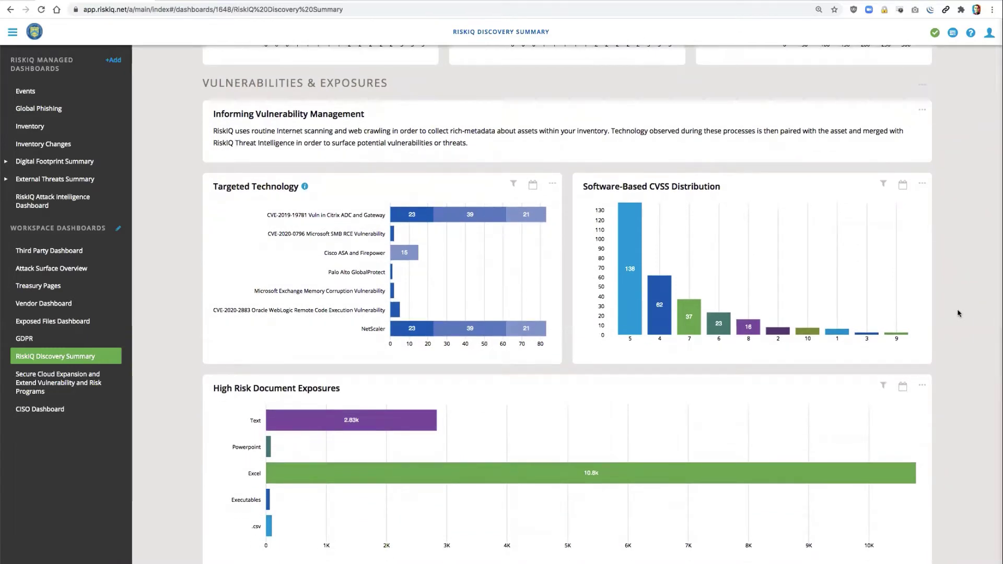
scroll(959, 313, down, 2)
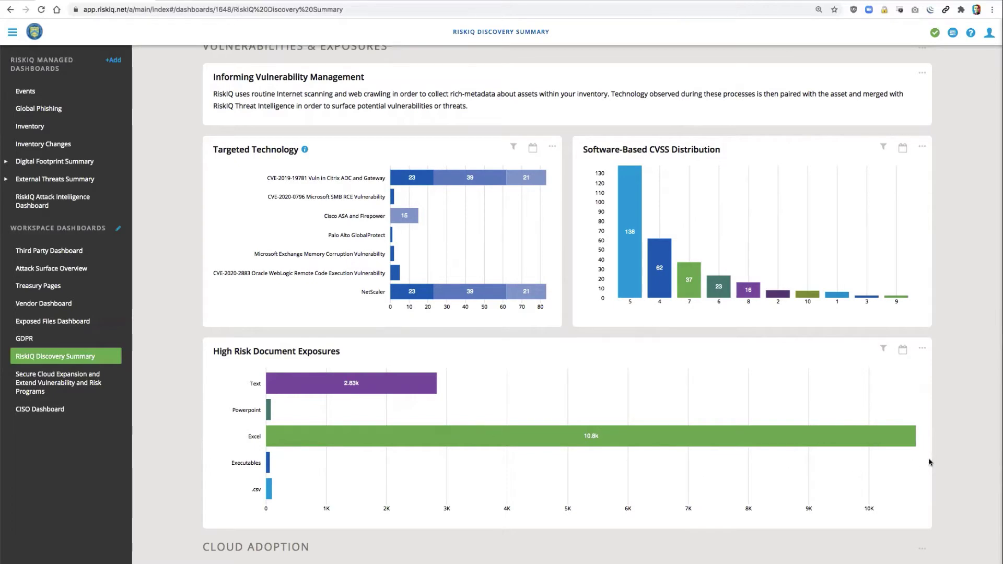
Scroll down through the Cloud Adoption and Risk & Compliance sections.
scroll(954, 455, down, 5)
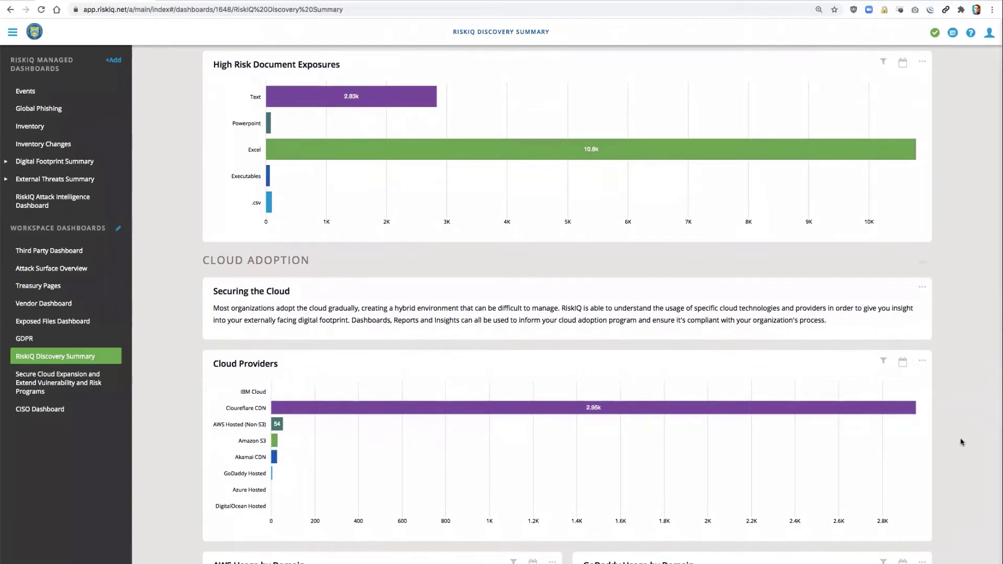
scroll(960, 442, down, 3)
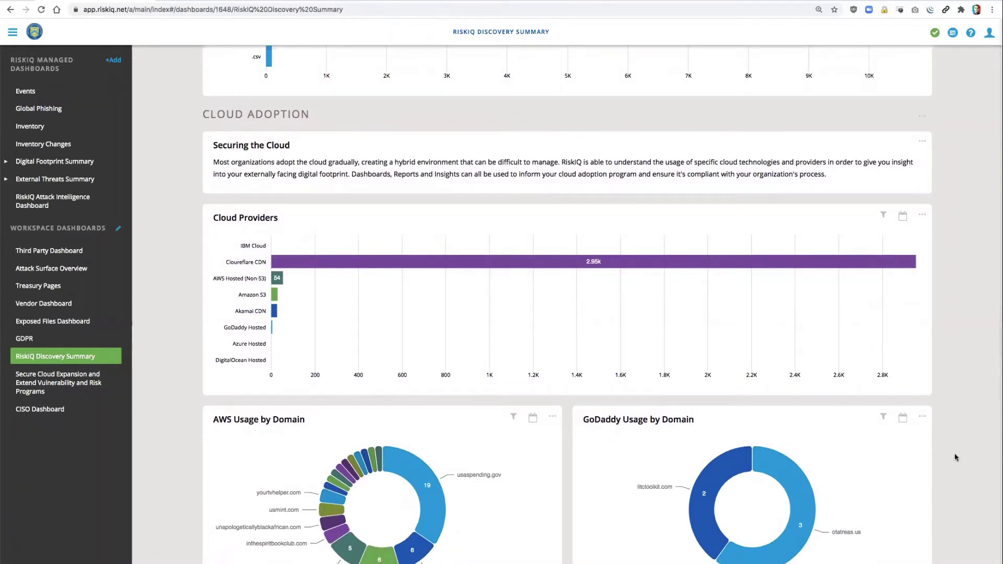
scroll(956, 431, down, 1)
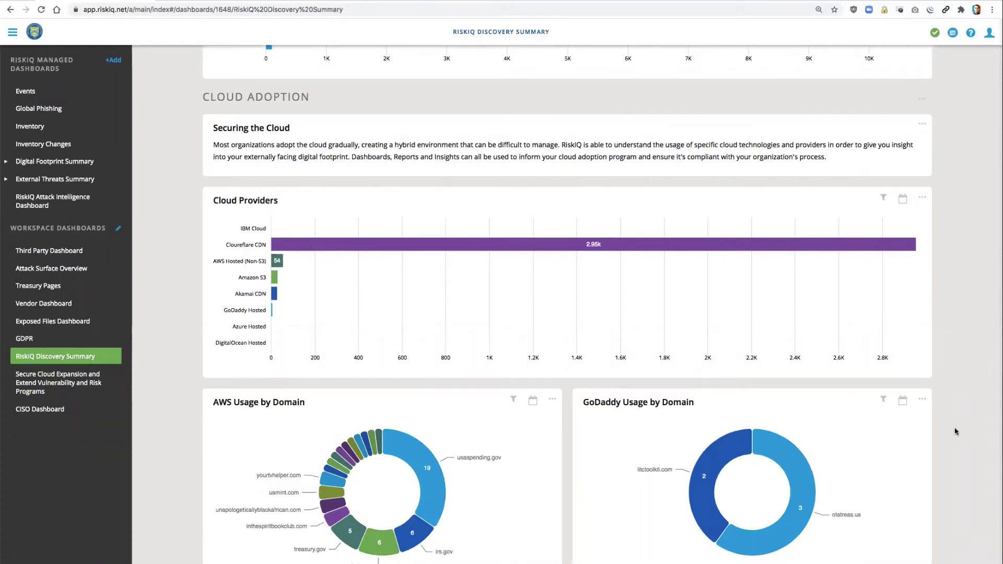
scroll(956, 431, down, 3)
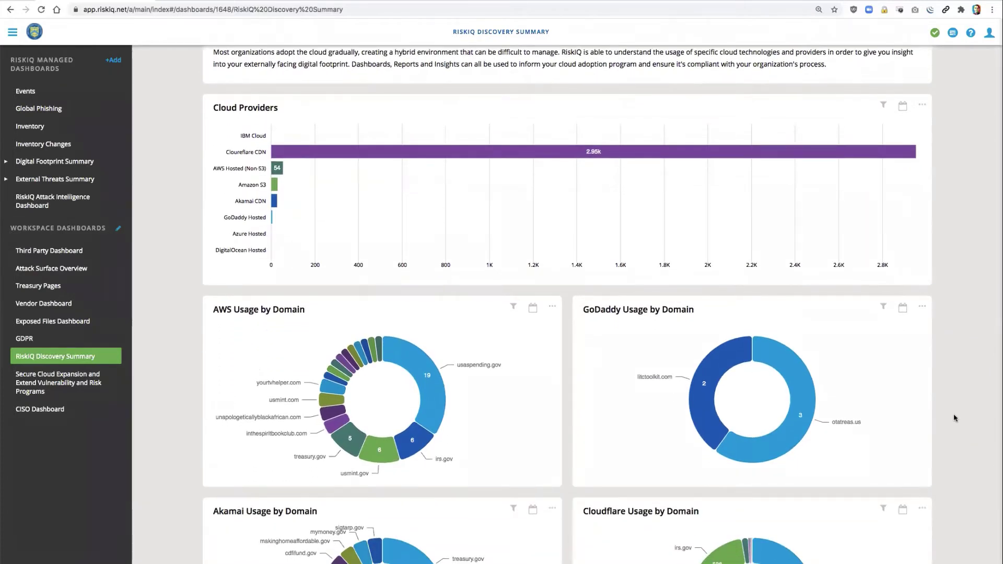
scroll(954, 418, down, 10)
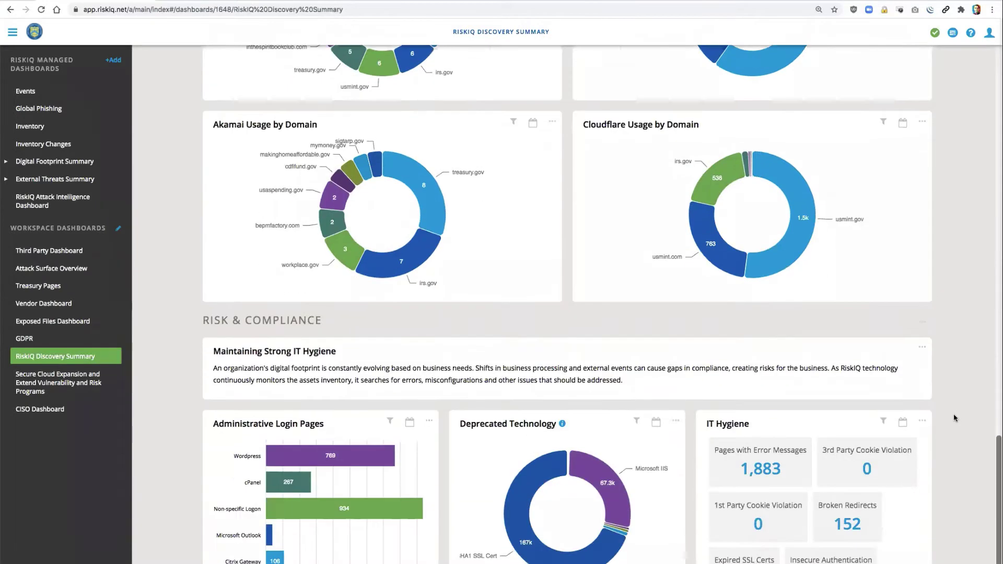
scroll(954, 418, down, 4)
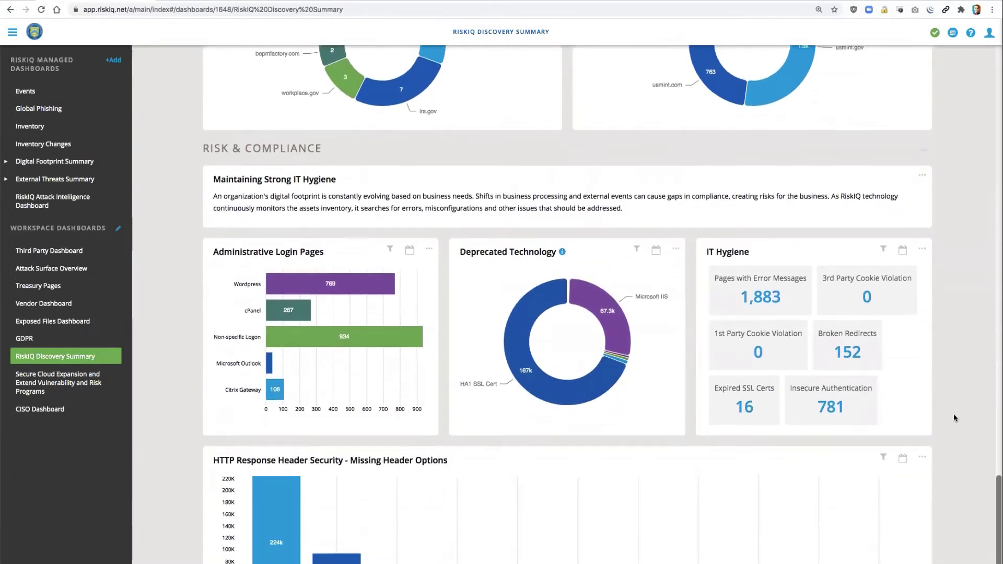
scroll(954, 418, down, 2)
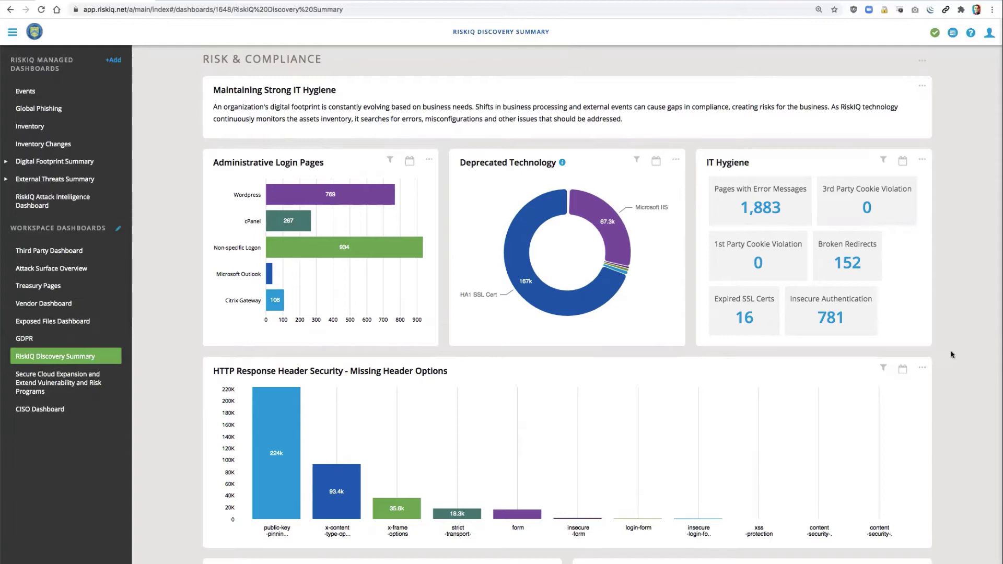
scroll(950, 355, down, 3)
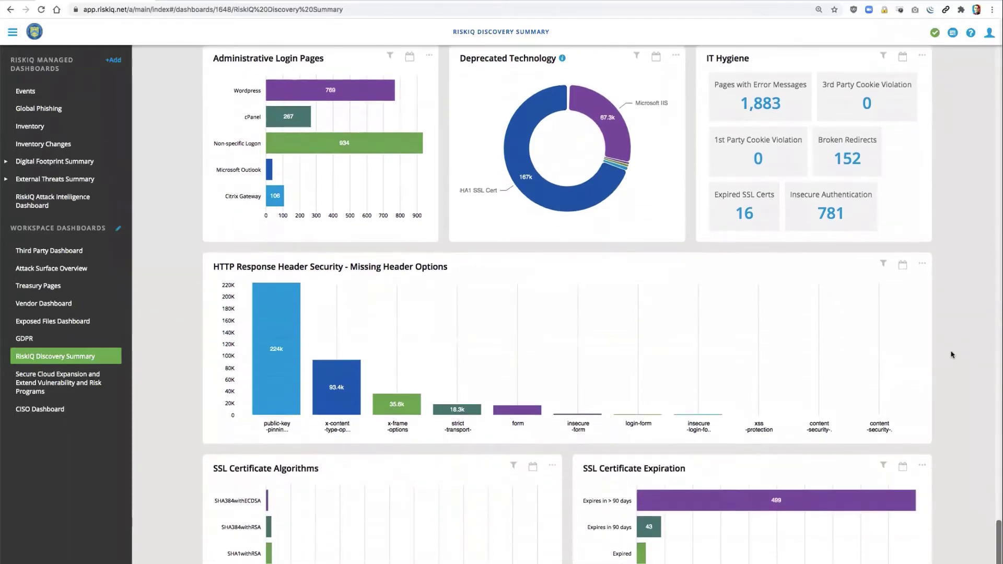
Scroll back up to the service charts showing 325 remote-access services.
scroll(951, 354, up, 3)
scroll(951, 355, up, 15)
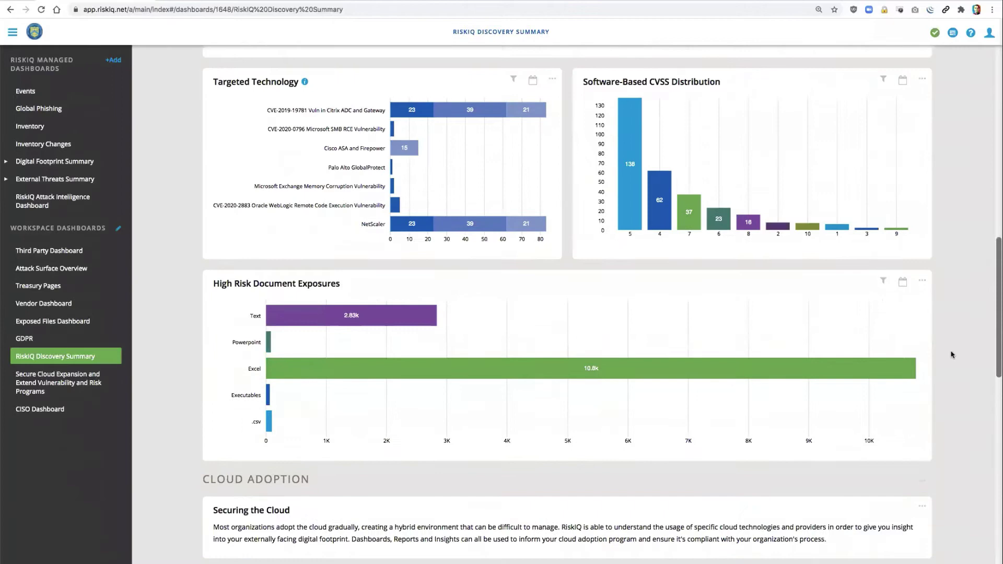
scroll(951, 355, up, 5)
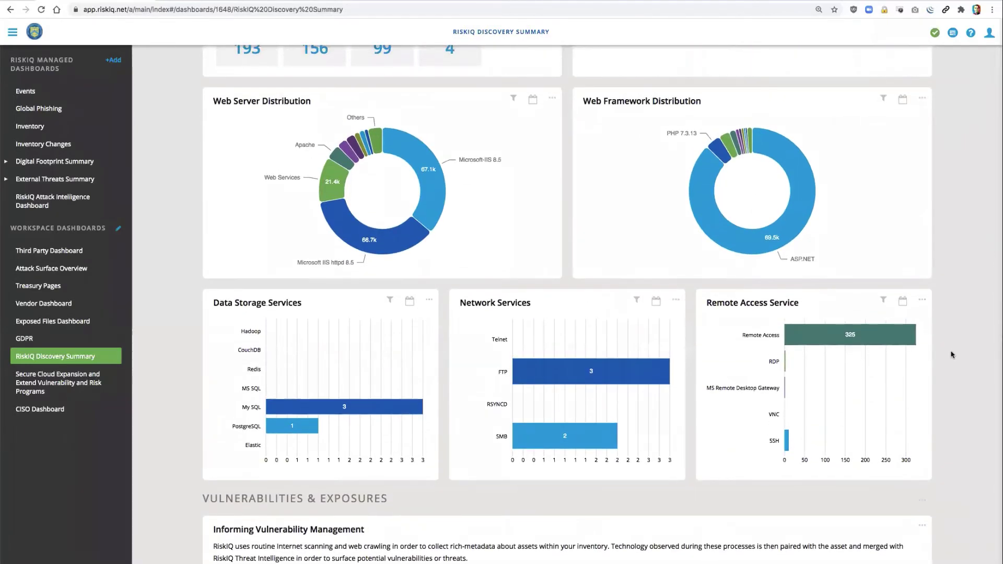
List the Remote Access assets and view the mobiler.occ.gov ReceiverThirdPartyNotices.htm page details.
click(878, 342)
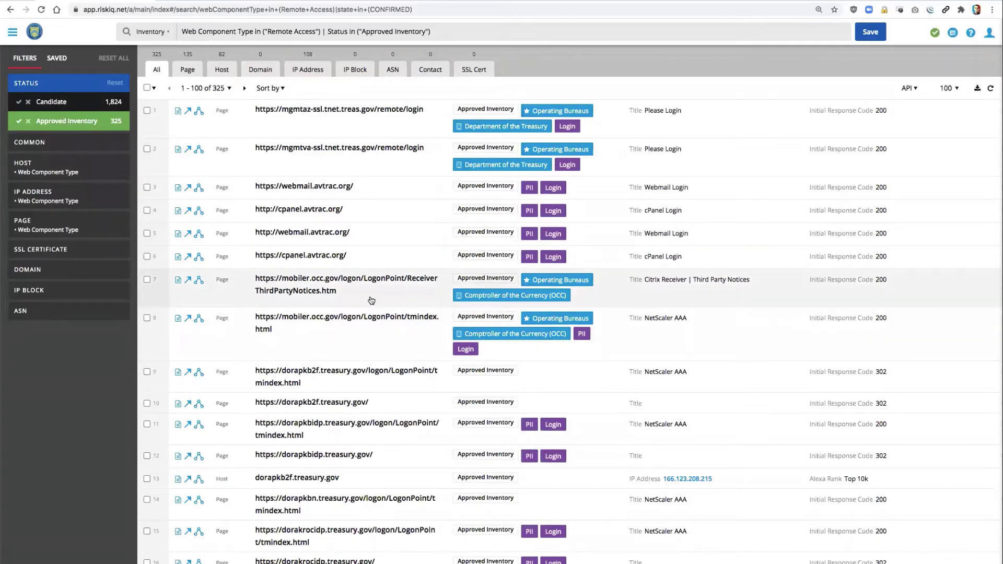
click(369, 298)
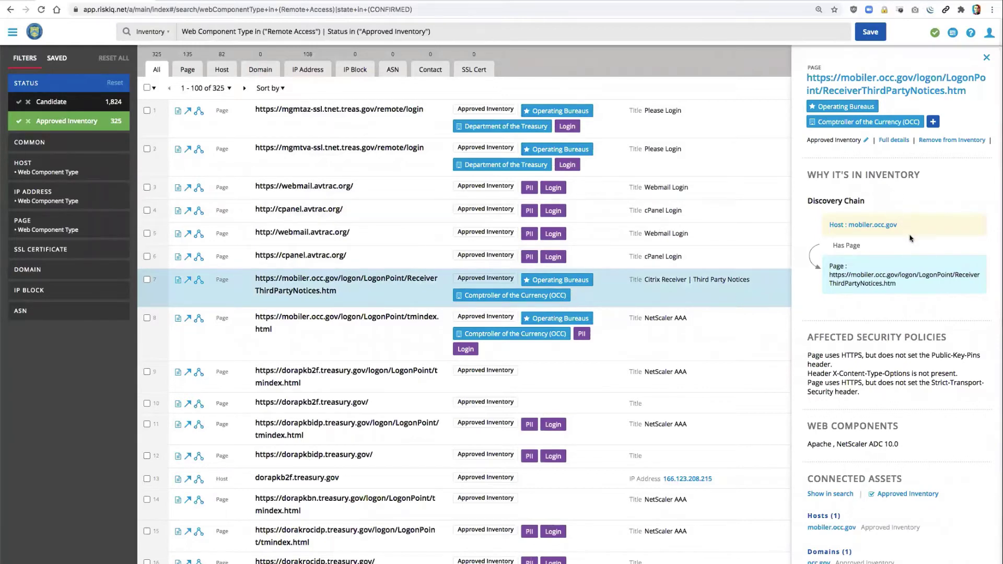
scroll(916, 236, down, 3)
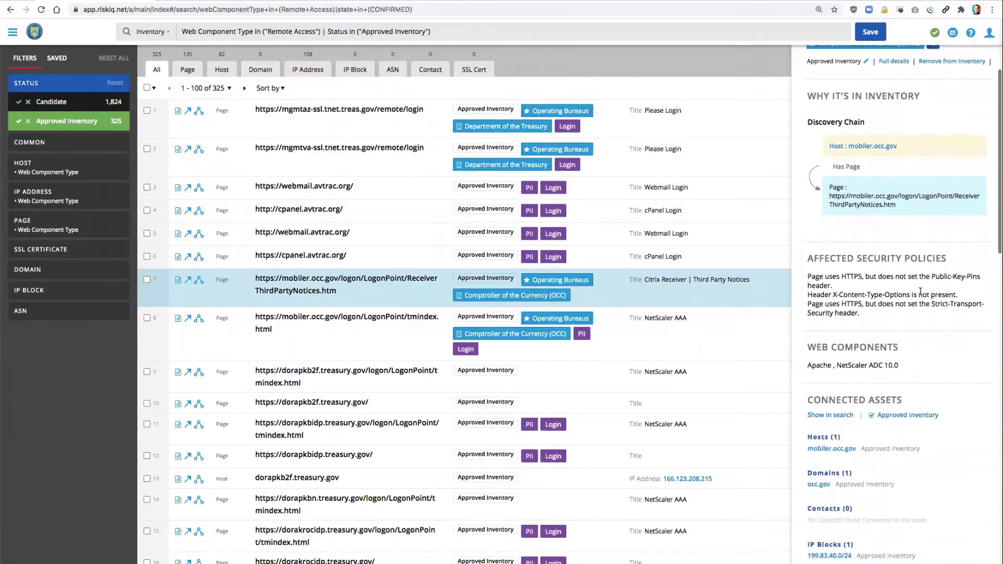
scroll(920, 291, down, 1)
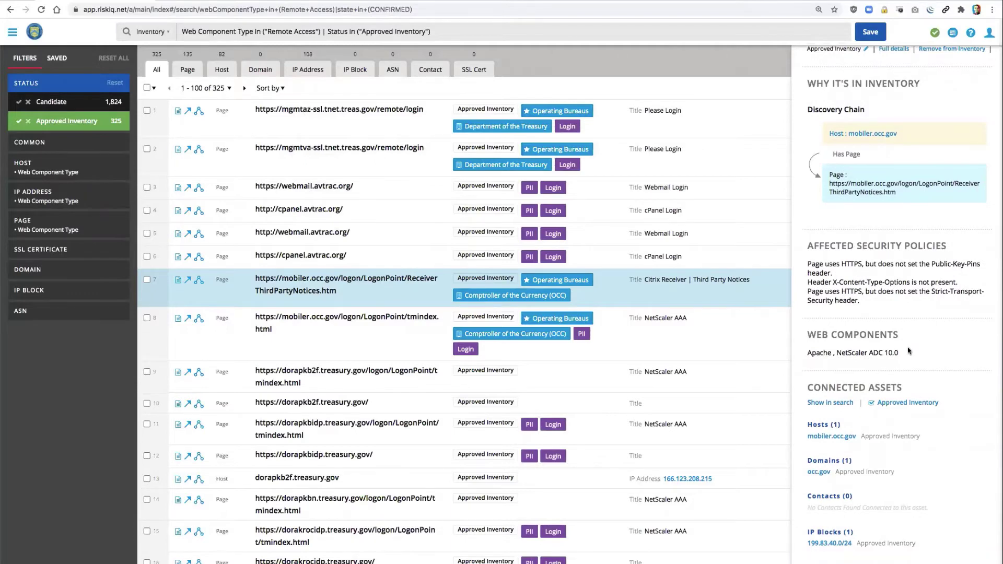
scroll(908, 350, down, 6)
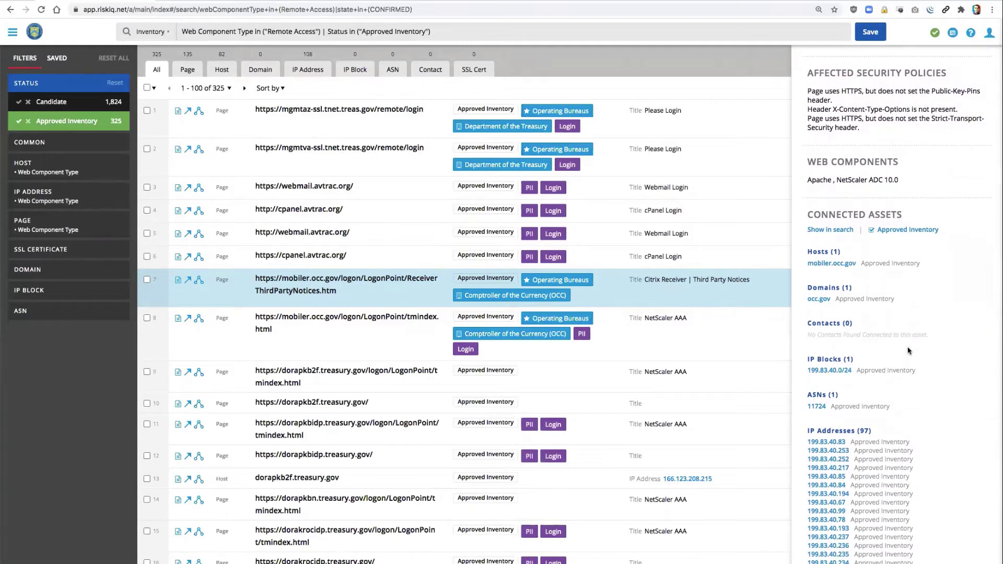
scroll(907, 350, up, 6)
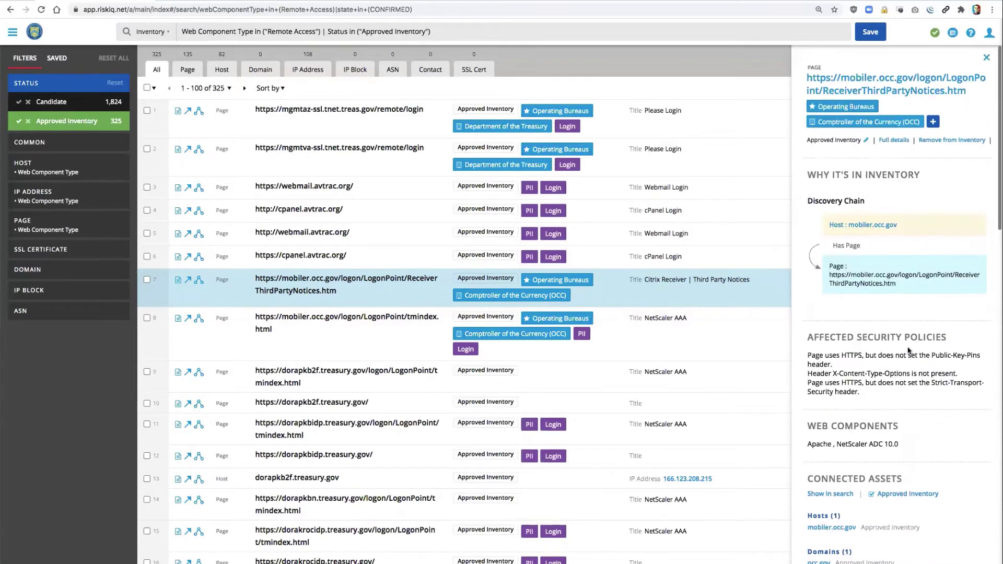
Review the page's full details record, then return to the Approved Inventory search results.
click(886, 147)
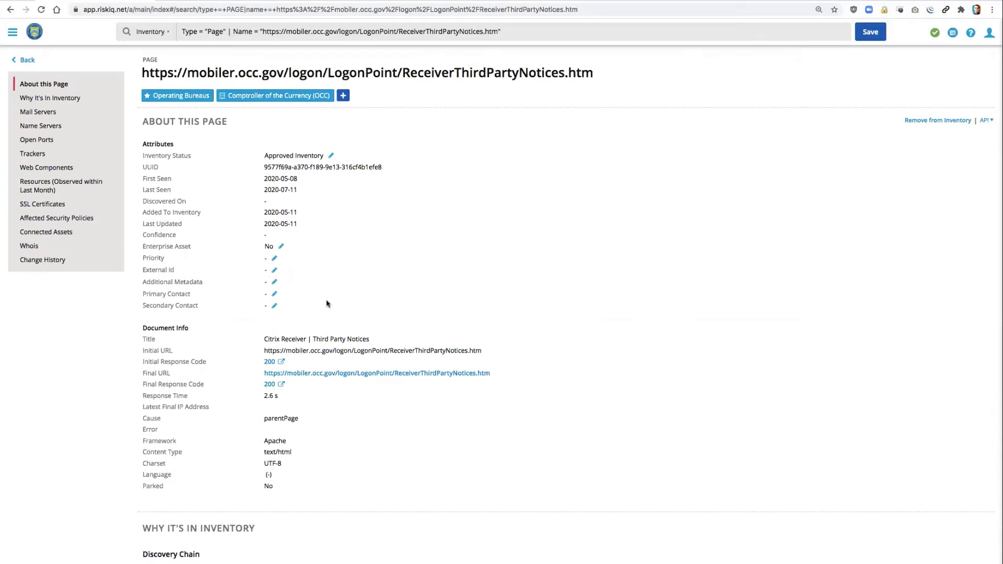
scroll(506, 305, down, 1)
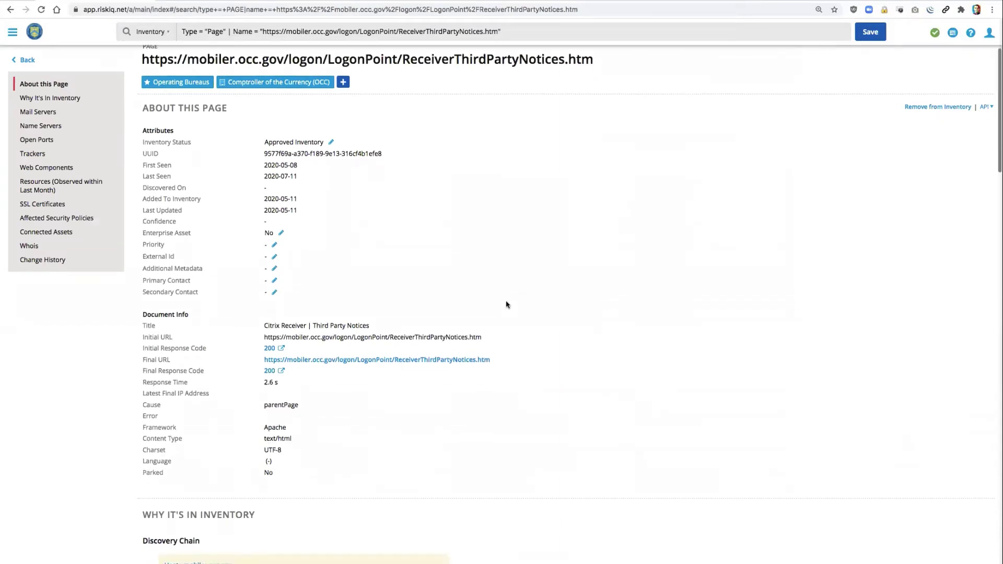
scroll(506, 304, up, 1)
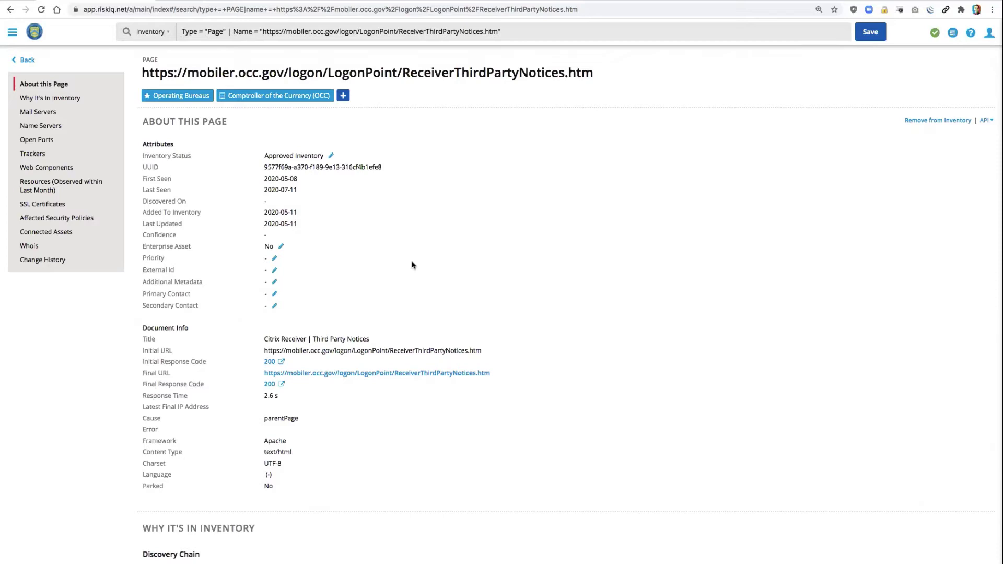
click(19, 63)
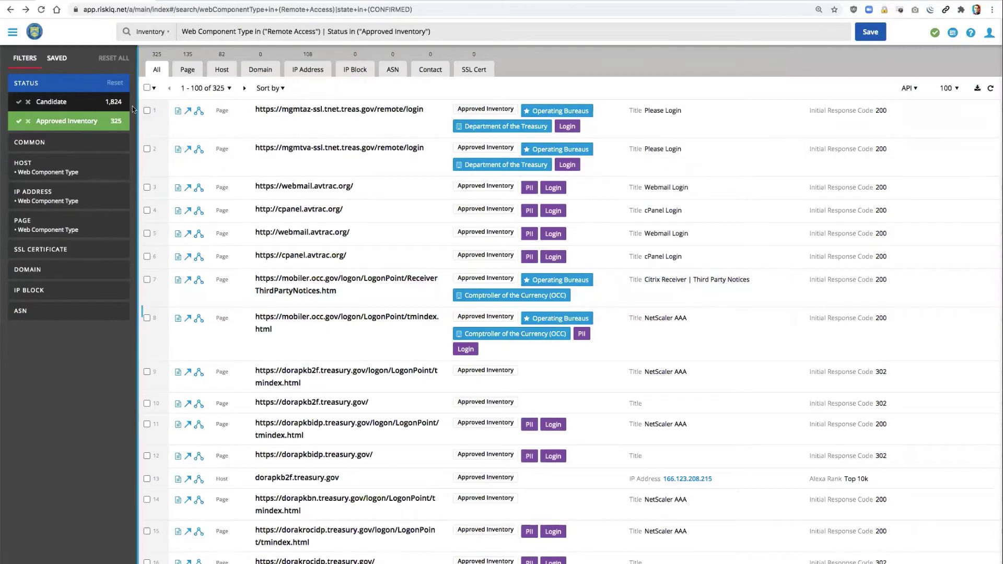
Go to Risk Reporting, expand Organization and Asset Priority filters, and open Websites Security Policies.
click(10, 35)
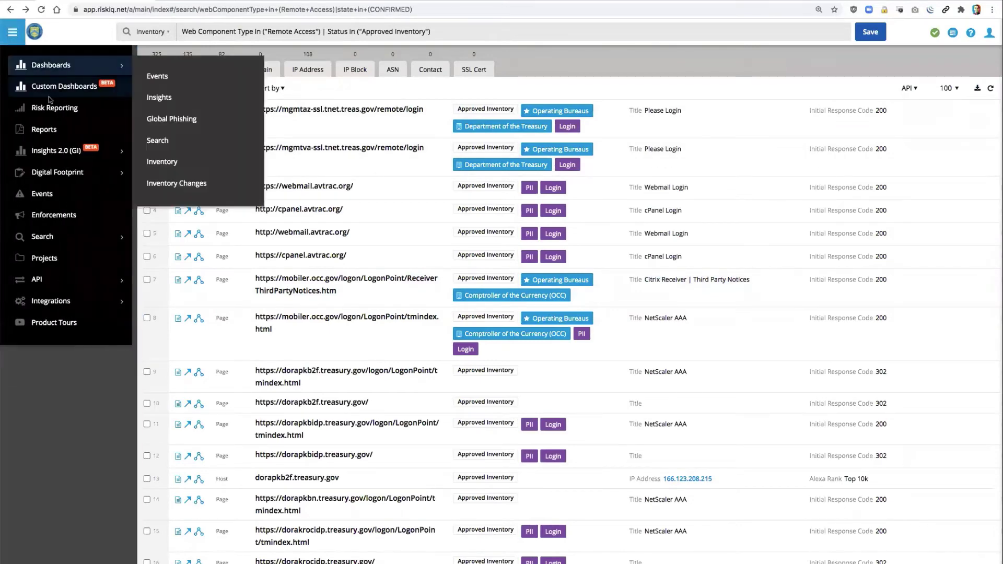
click(26, 107)
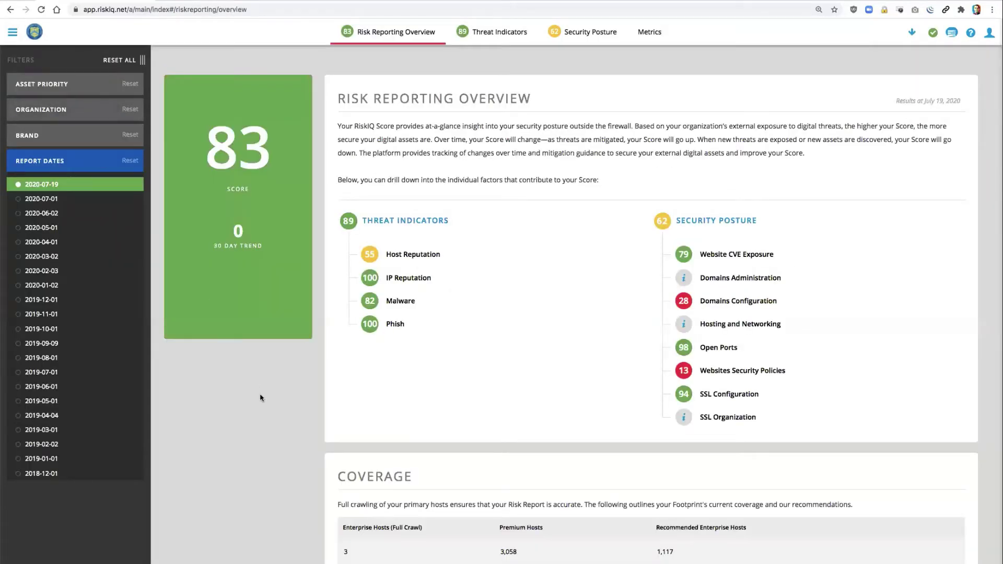
click(52, 111)
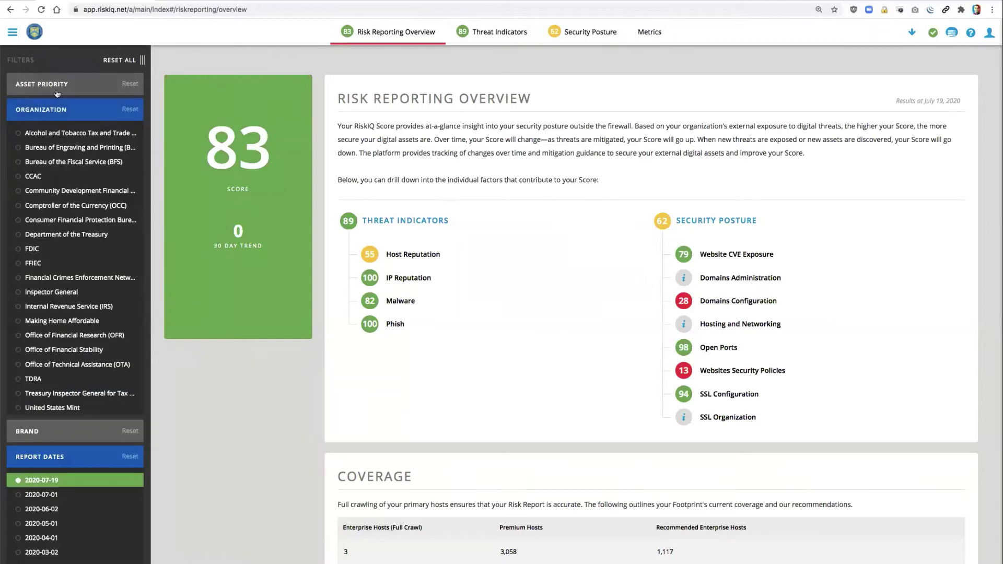
click(55, 89)
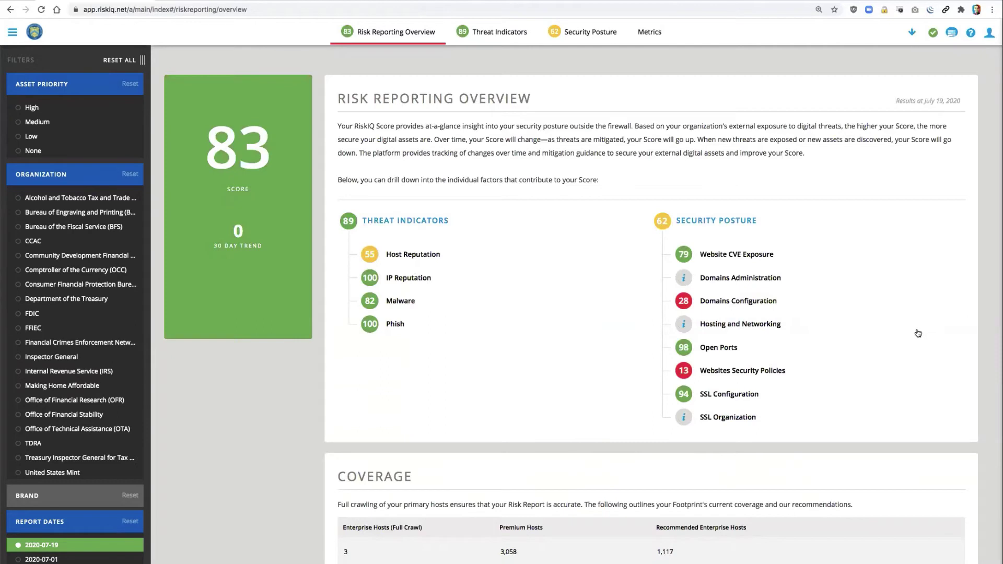
click(736, 376)
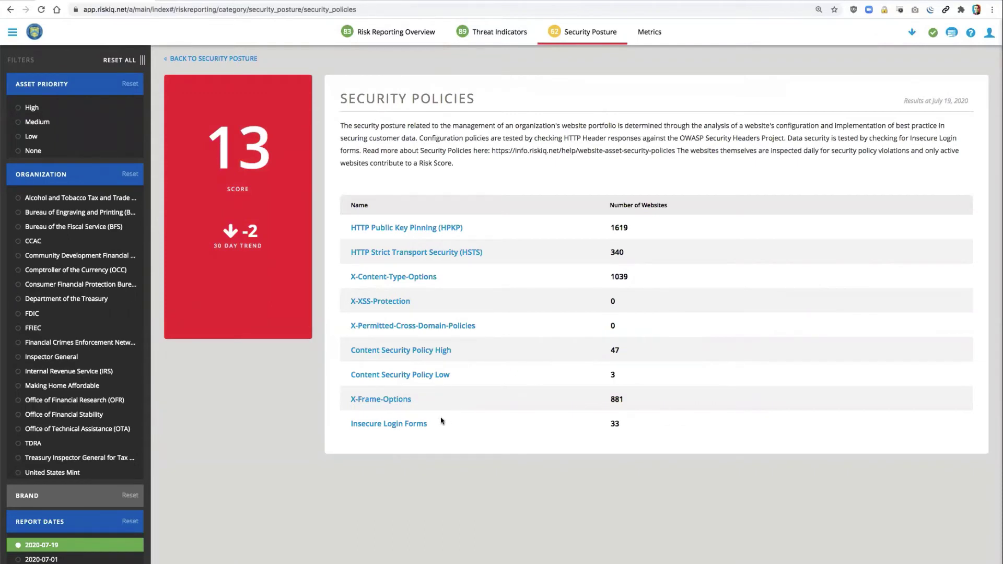
Review the Insecure Login Forms report listing the 33 affected websites.
click(399, 428)
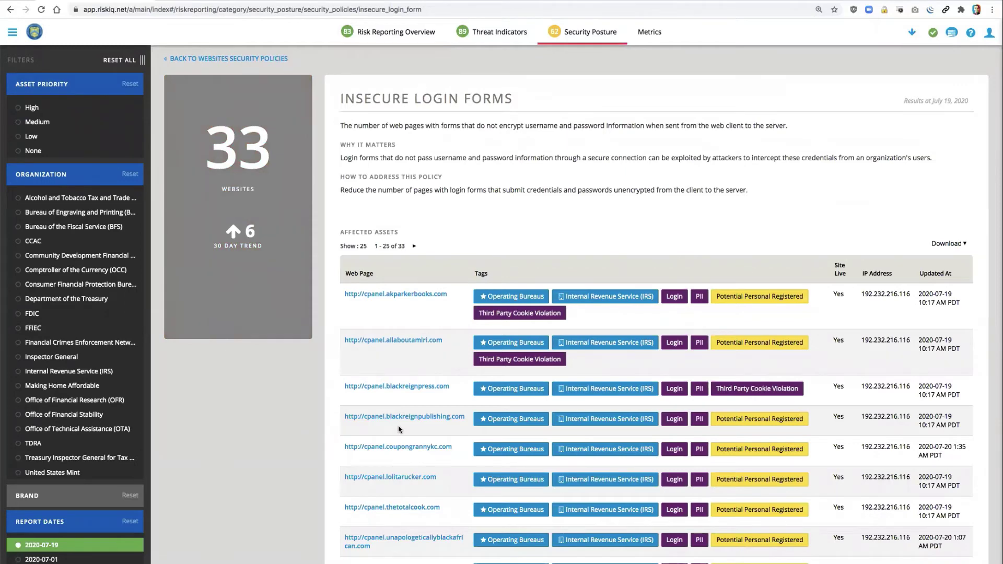
scroll(390, 360, down, 3)
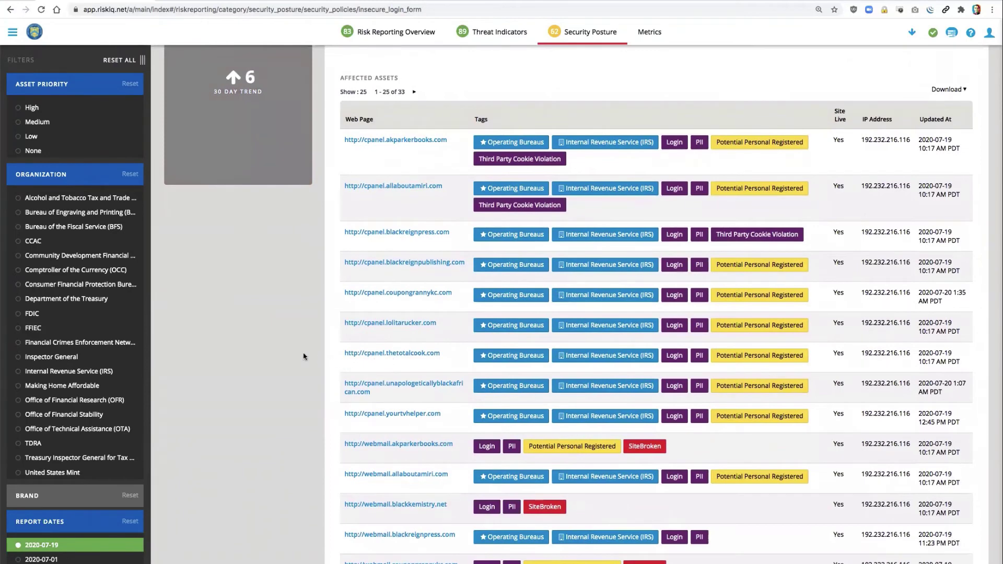
scroll(303, 357, up, 3)
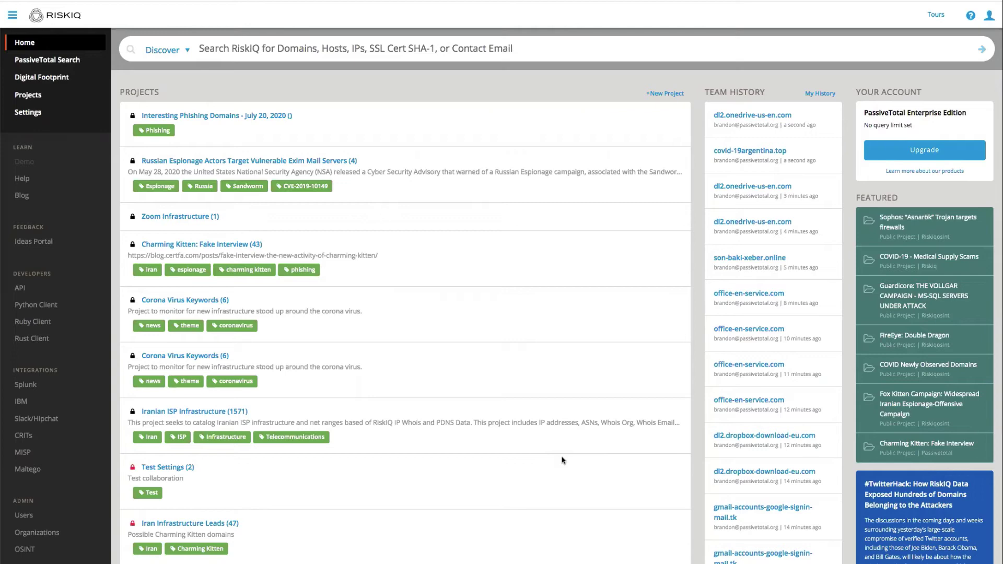
Search PassiveTotal for the domain dl2.onedrive-us-en.com.
click(310, 49)
text(dl2.onedrive-us-en.com)
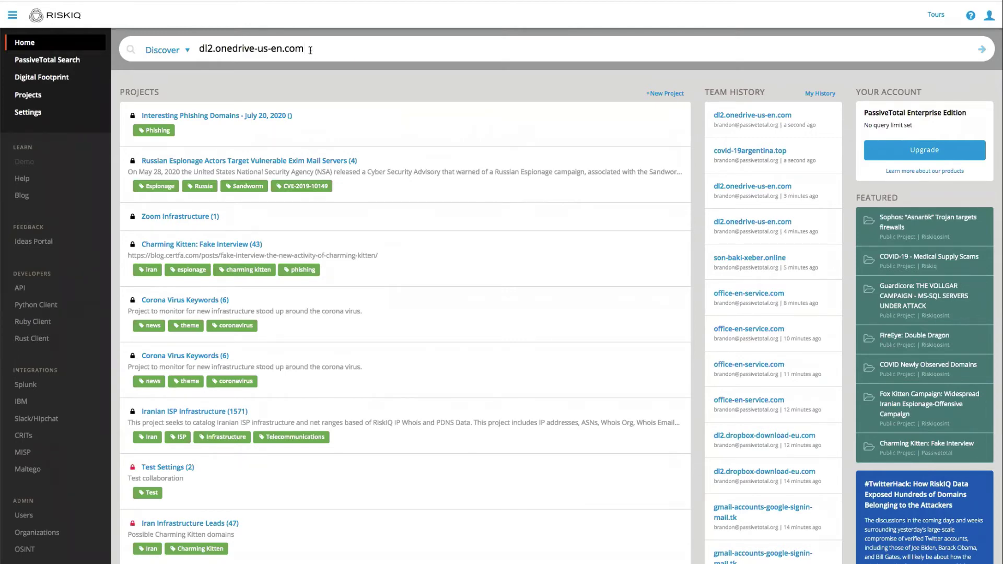
key(Return)
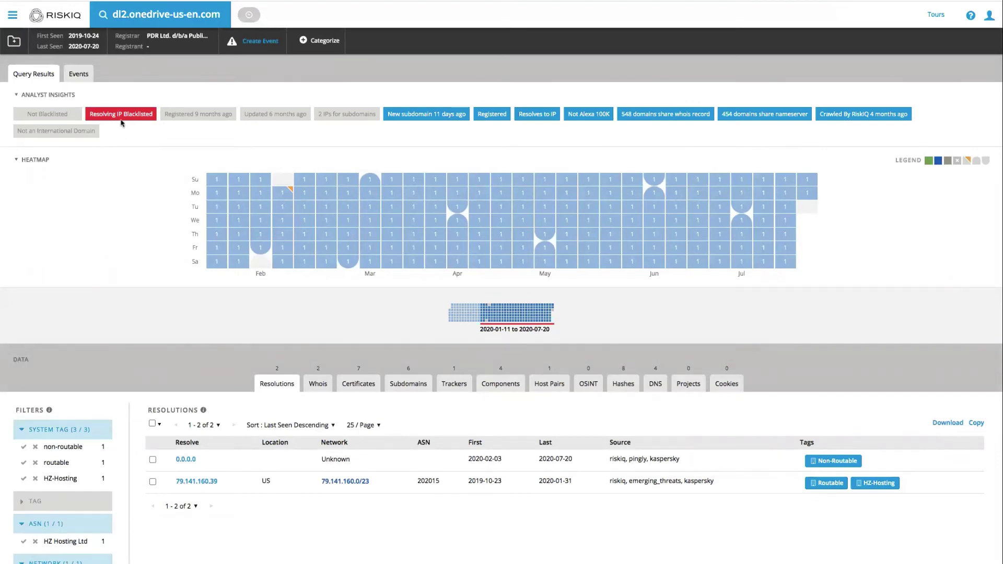
mouse_move(122, 121)
mouse_move(804, 196)
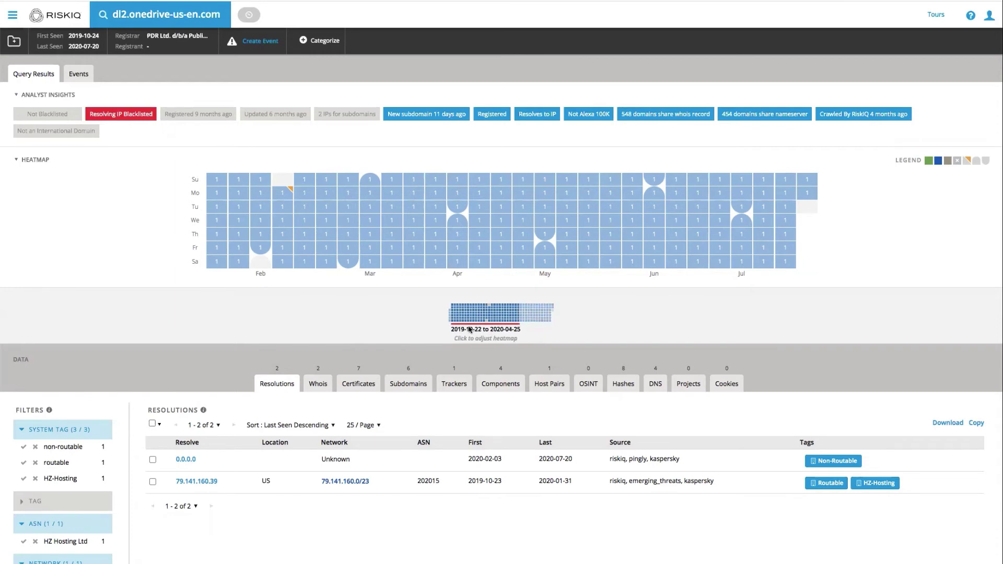
scroll(580, 554, down, 1)
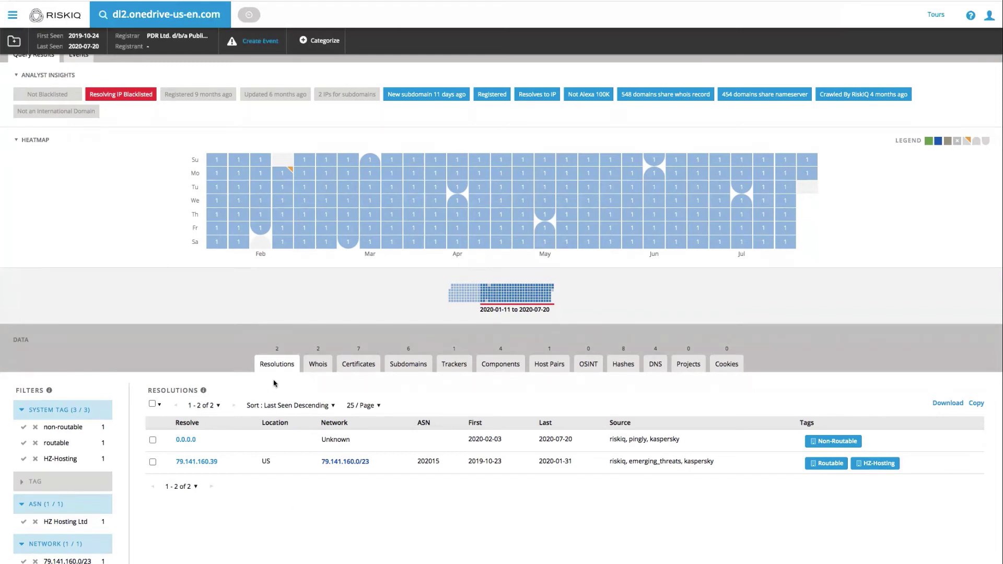
Review the domain's Whois records and its 7 SSL certificates, expanding the first one.
click(317, 369)
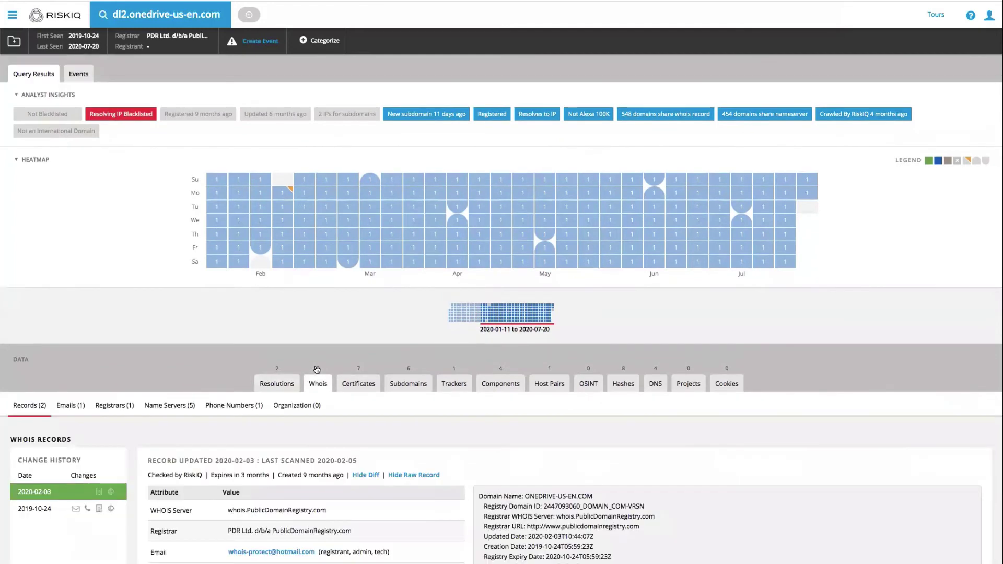
scroll(308, 397, down, 5)
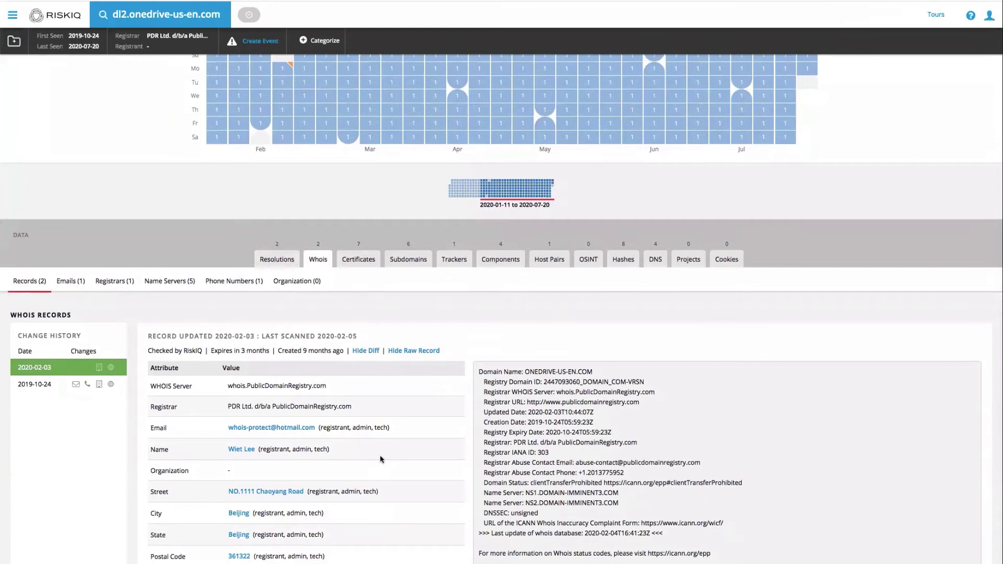
click(360, 259)
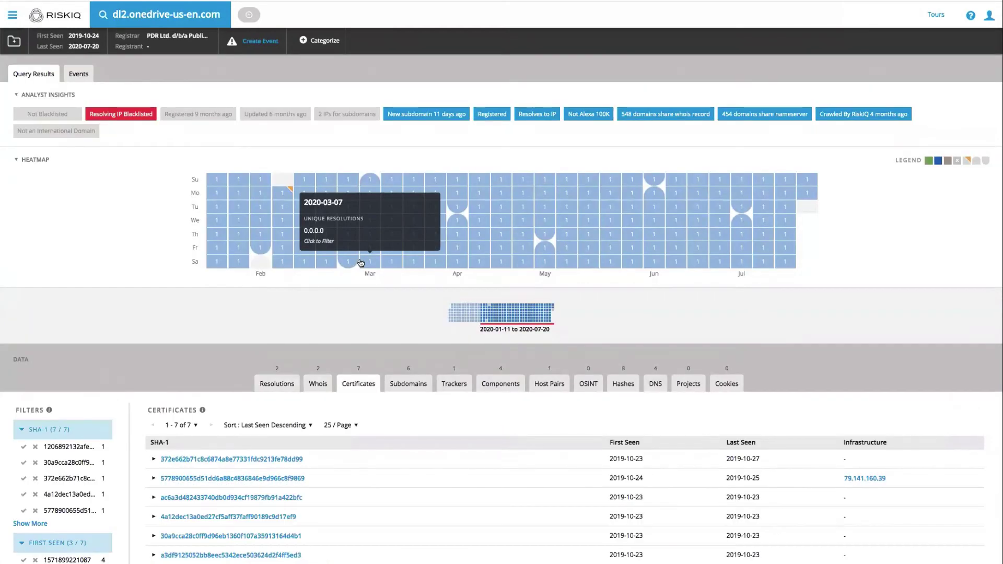
click(153, 459)
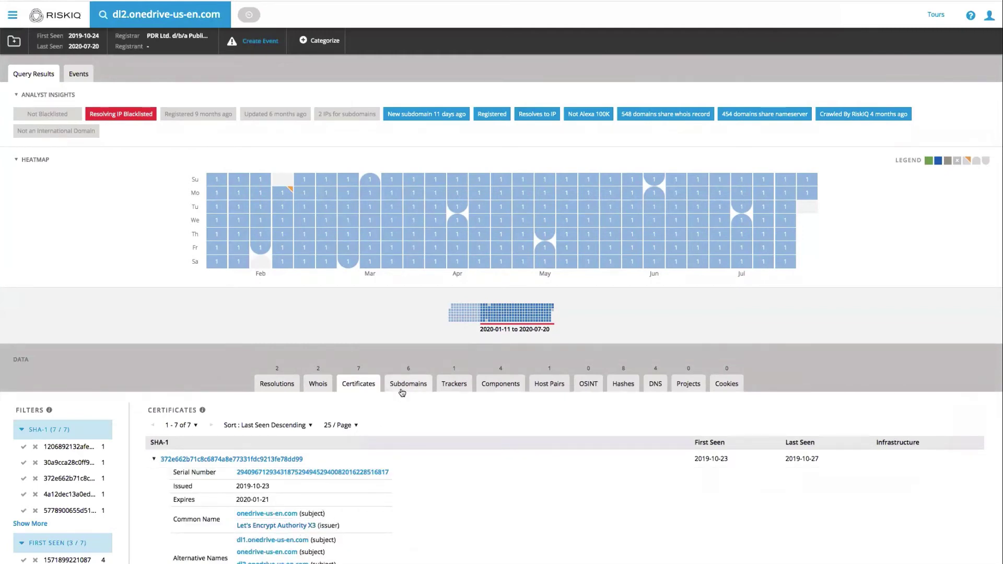
Browse the domain's 6 subdomains, trackers, web components and host pairs.
click(404, 386)
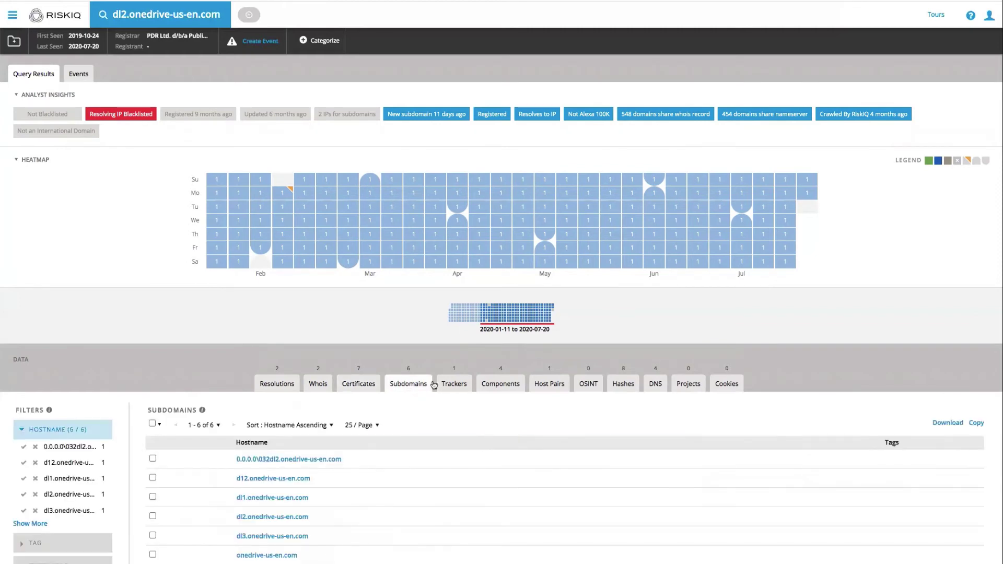
click(452, 384)
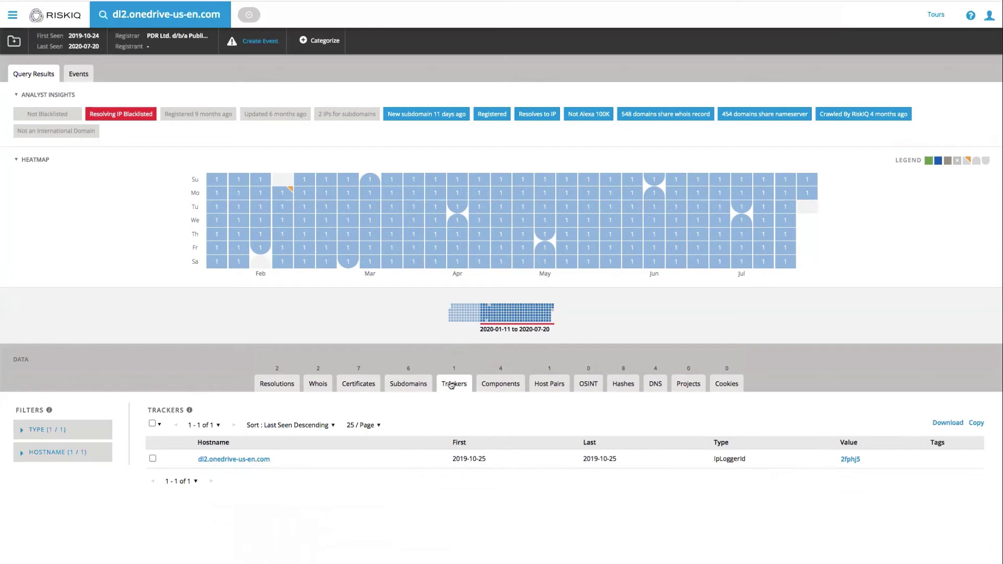
click(487, 384)
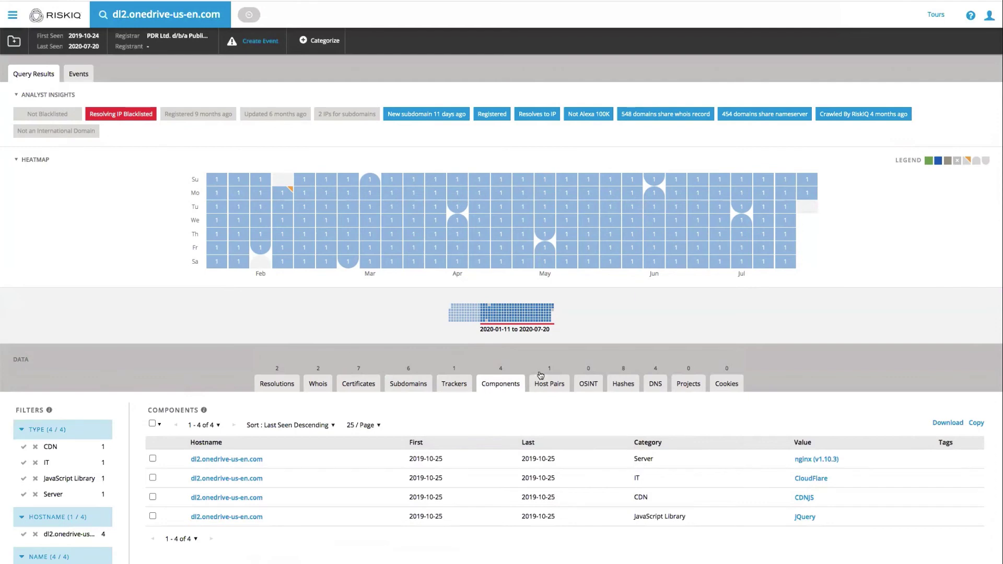
click(543, 383)
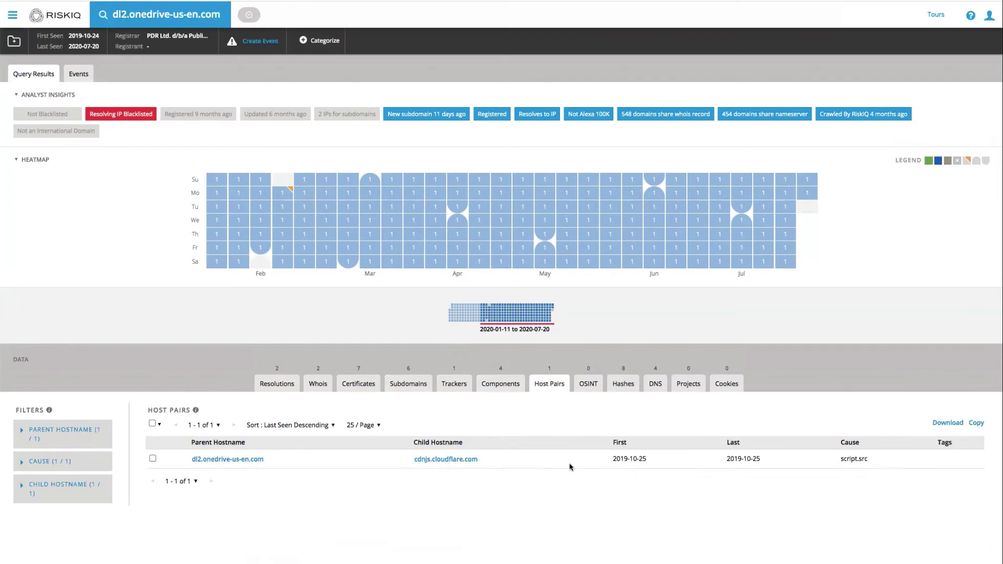
Check OSINT, 8 hashes, 4 DNS records, projects and cookies, then return to the 2 resolutions.
click(589, 386)
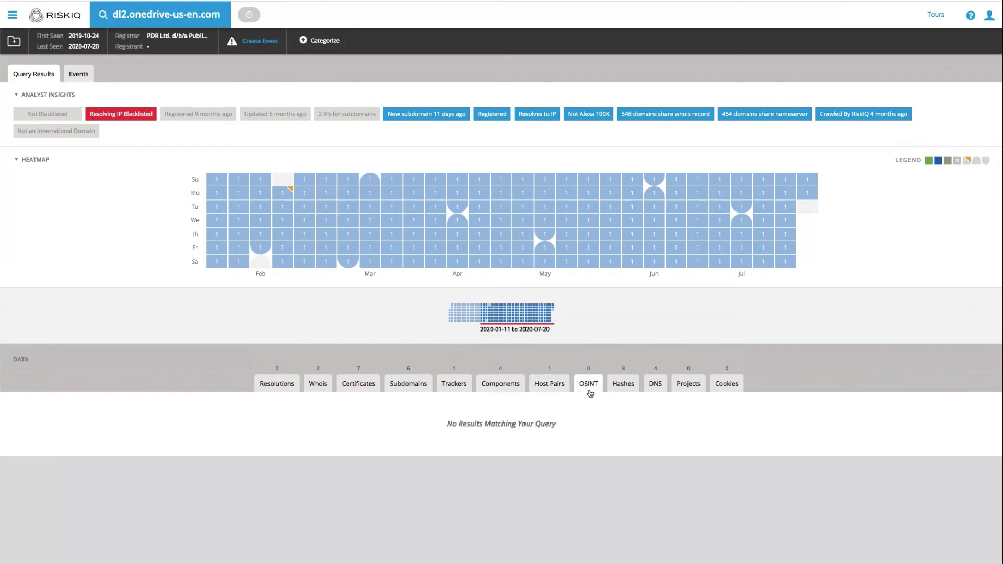
click(627, 387)
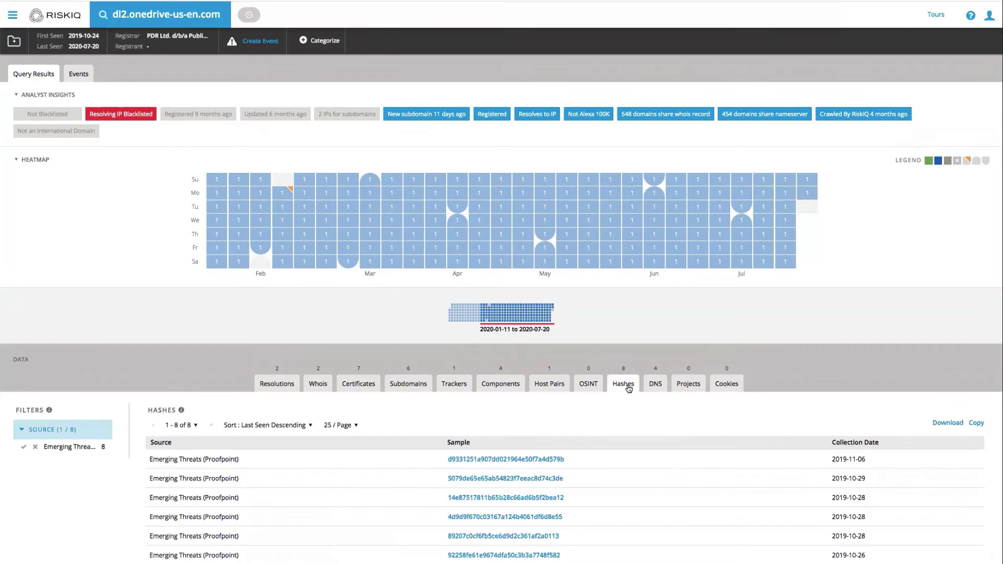
click(654, 391)
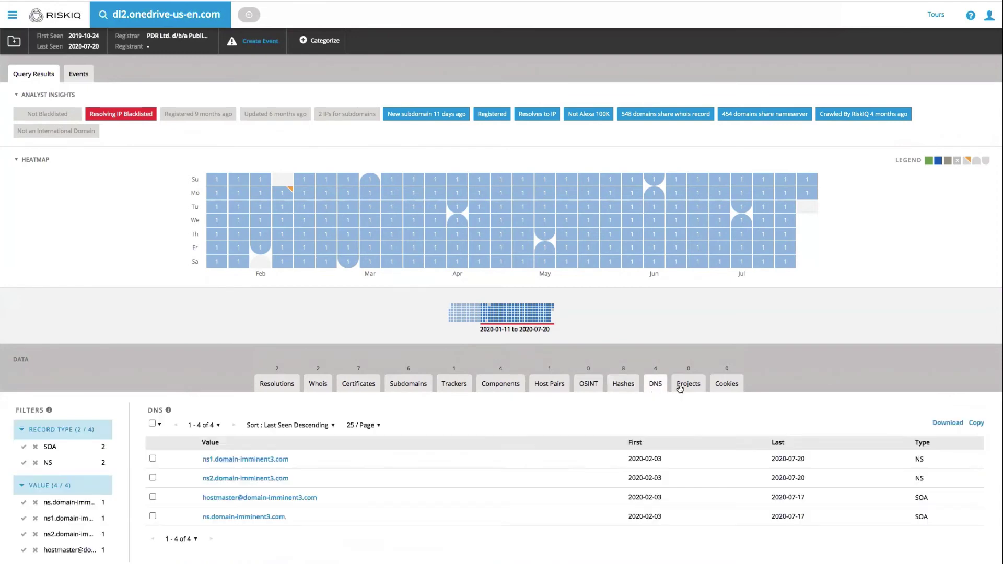
click(684, 387)
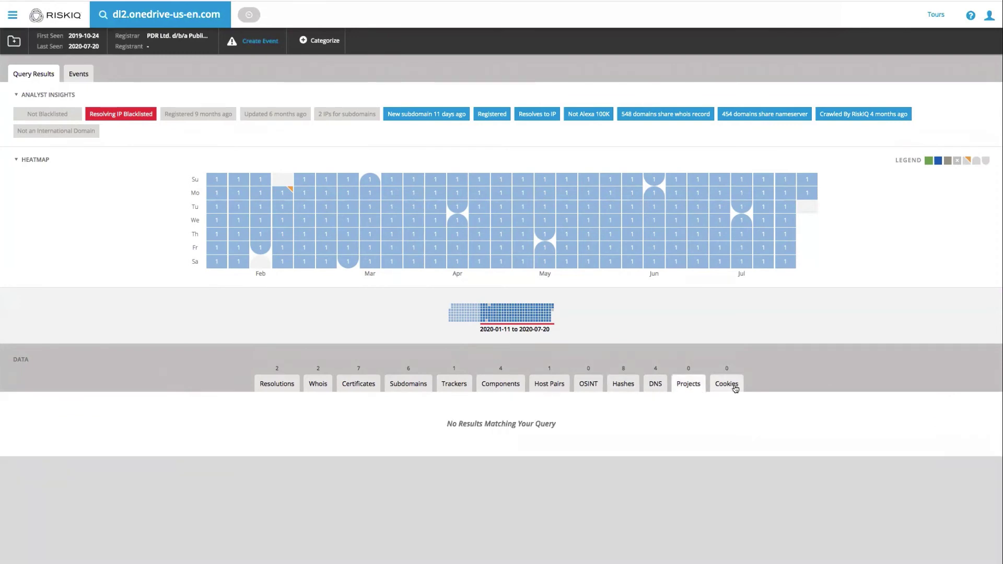
click(732, 386)
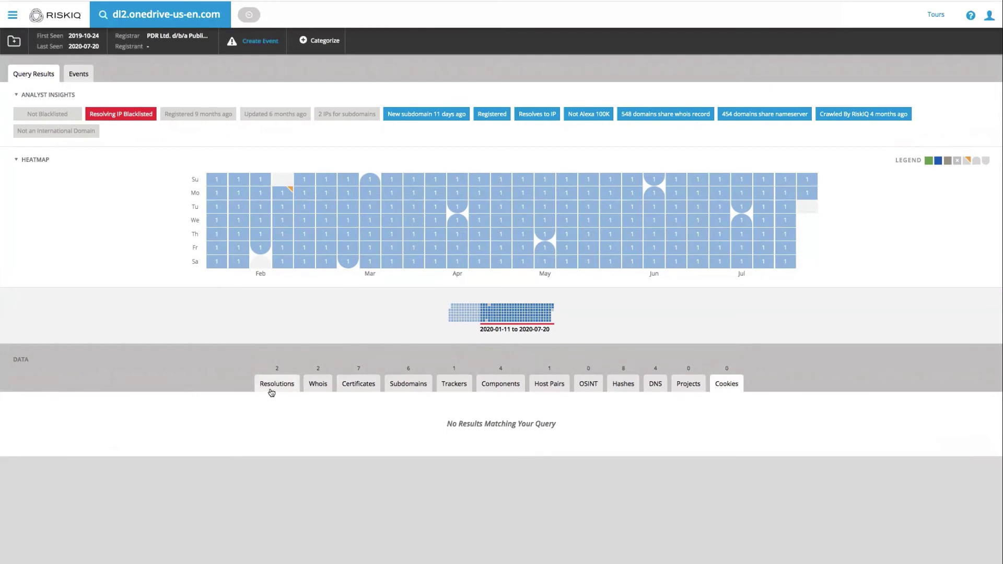
click(271, 388)
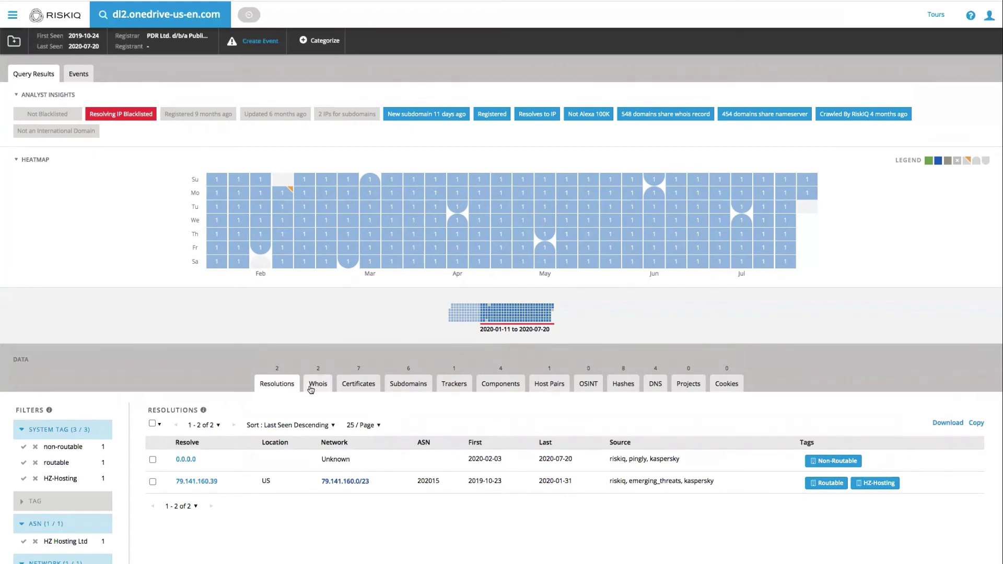
Show the domain's Whois records and pivot on the registrant e-mail to a 551-domain Whois search.
click(312, 387)
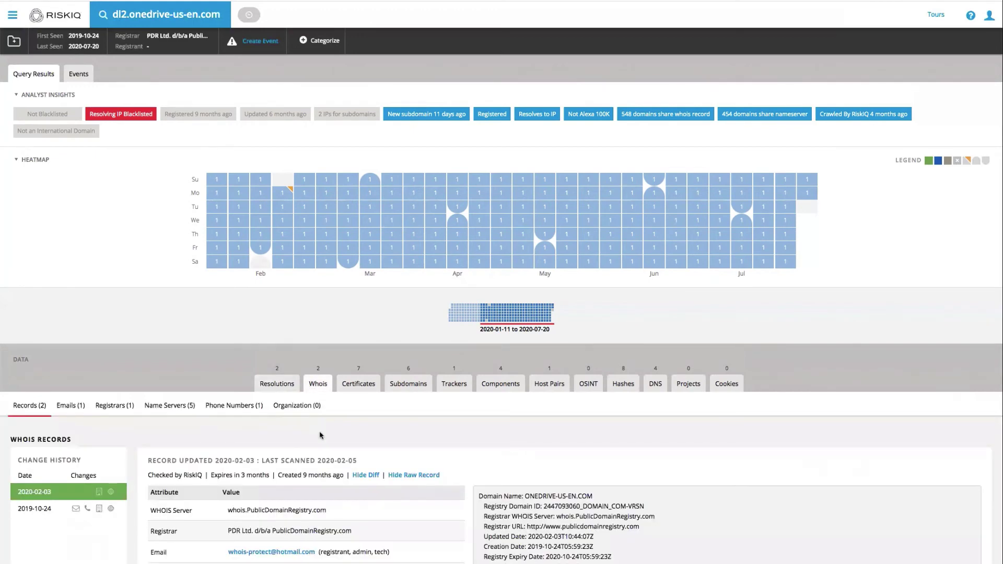
scroll(320, 435, down, 1)
mouse_move(280, 542)
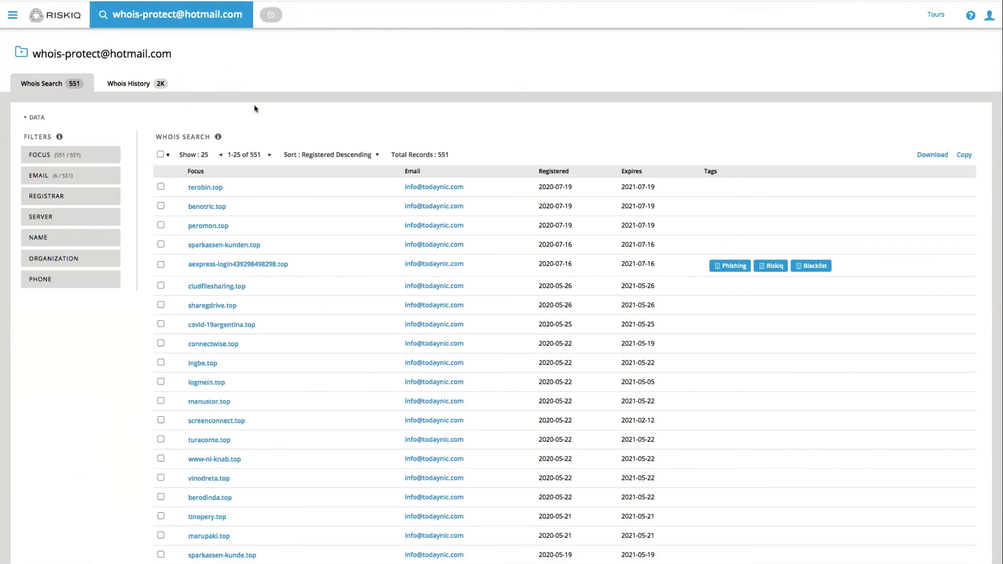
Scroll through the Whois search results of domains sharing the registrant e-mail.
scroll(312, 268, down, 2)
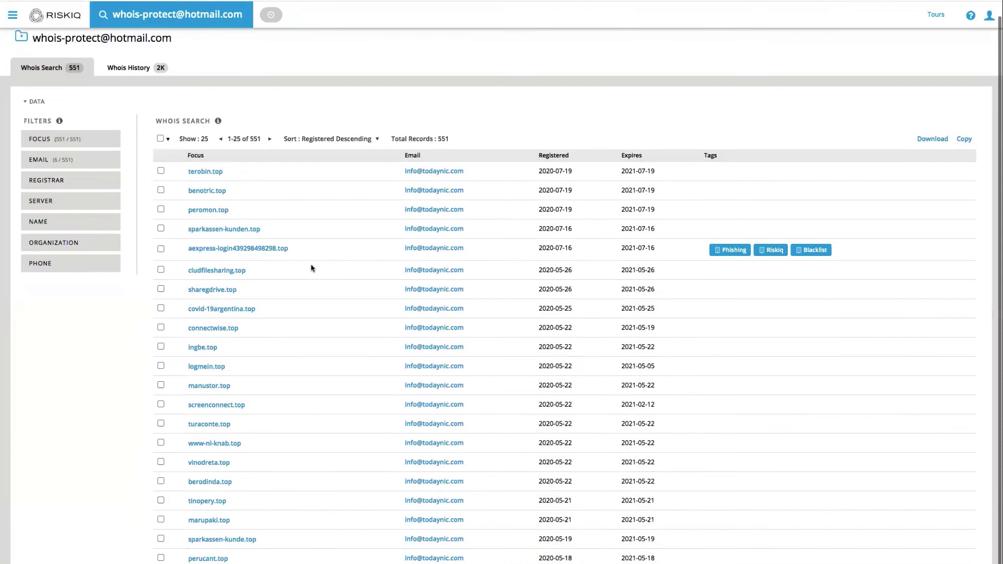
scroll(312, 268, up, 1)
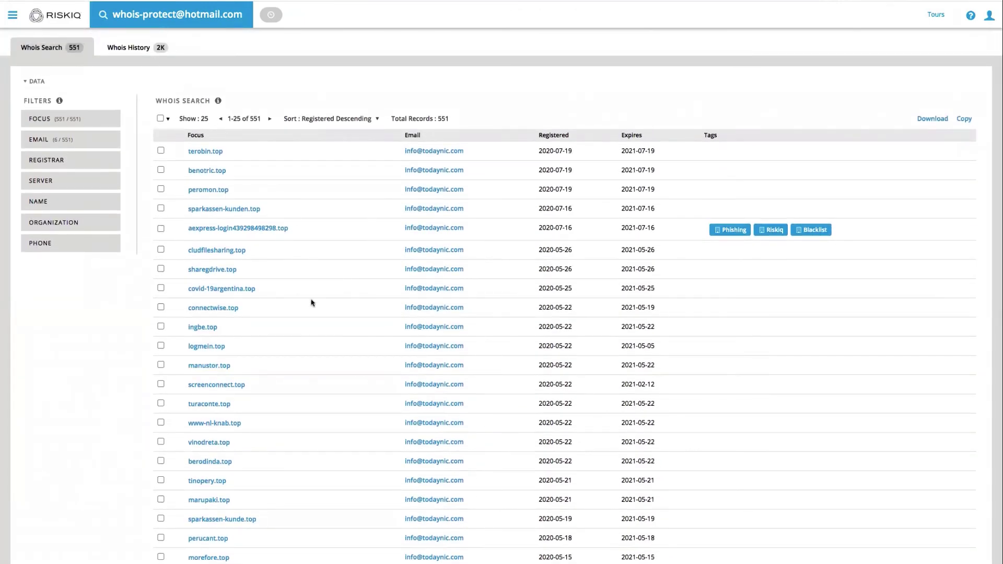
scroll(312, 299, down, 2)
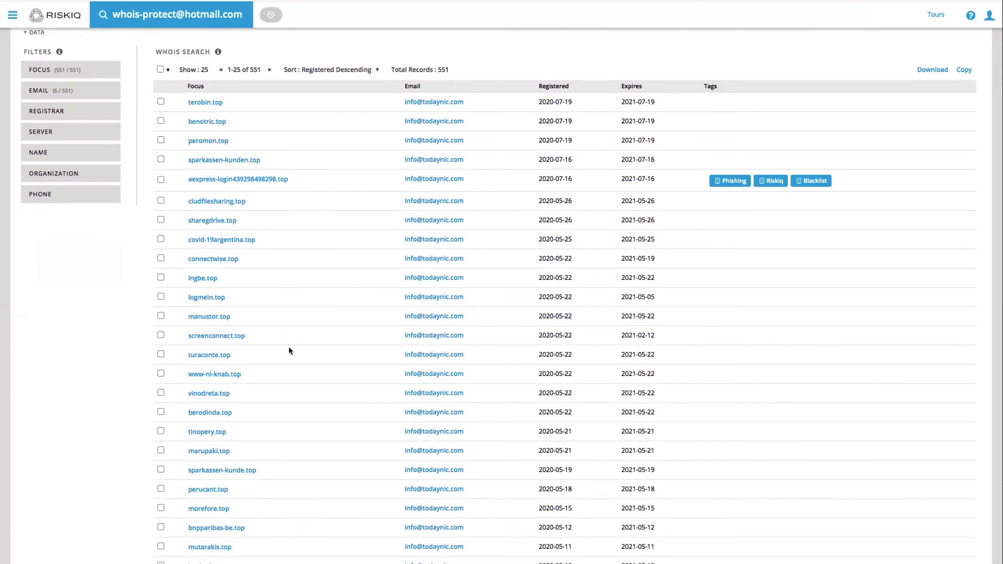
scroll(290, 351, up, 3)
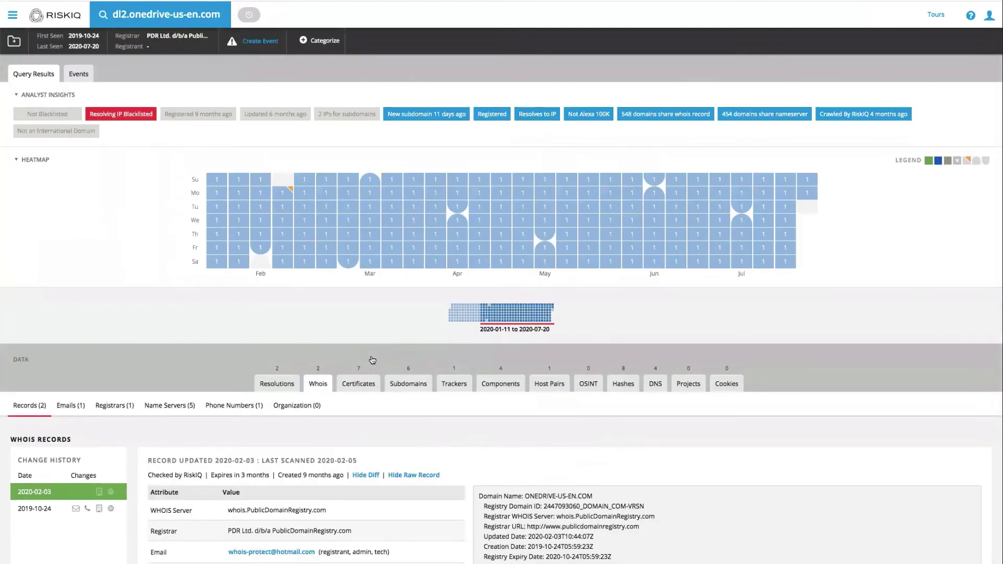
Show the IP Resolutions table for dl2.onedrive-us-en.com again, alongside its CrowdStrike insight tags.
click(279, 387)
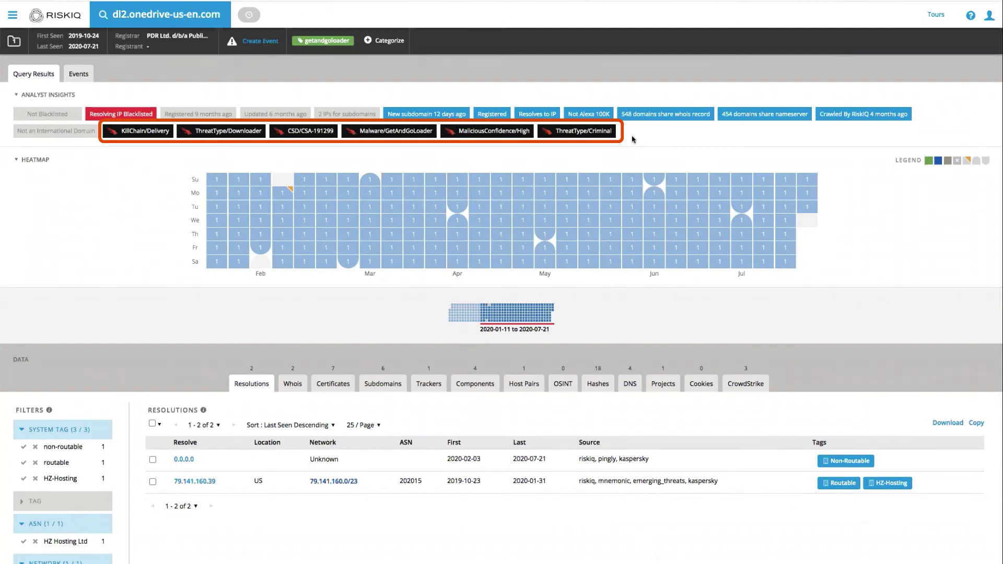
Review the domain's CrowdStrike Endpoints and Intelligence data, then return to its IP Resolutions.
click(752, 389)
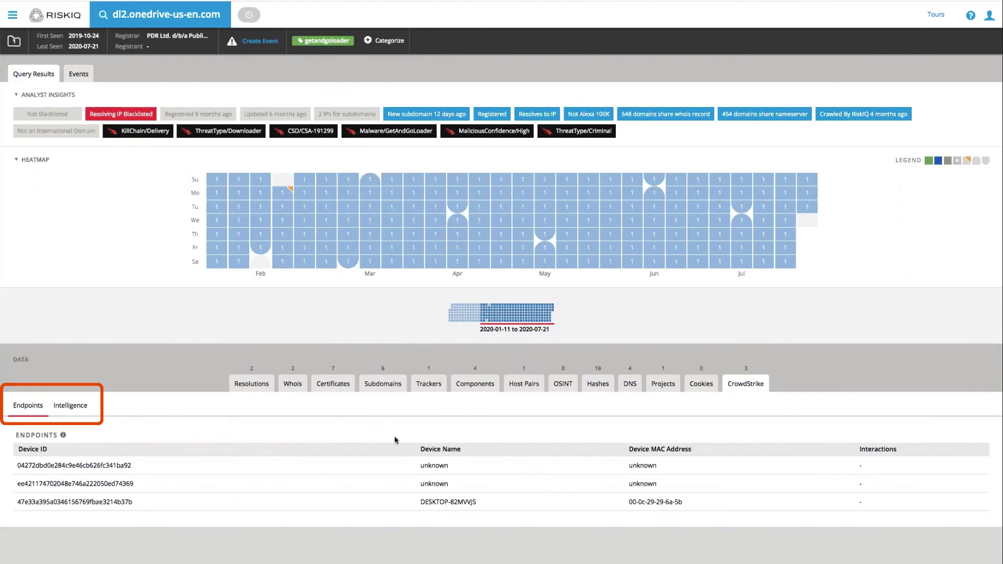
click(65, 412)
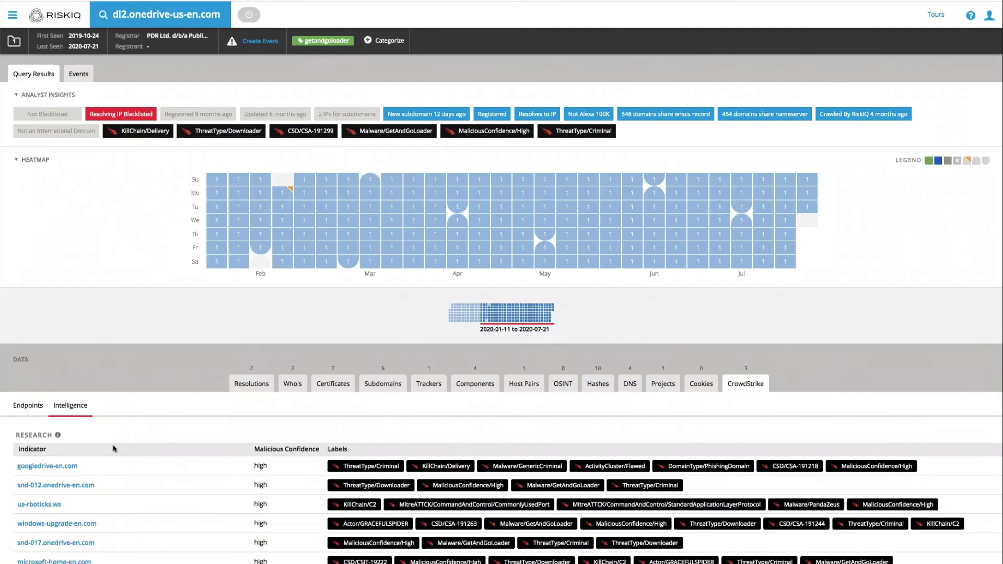
scroll(83, 421, down, 6)
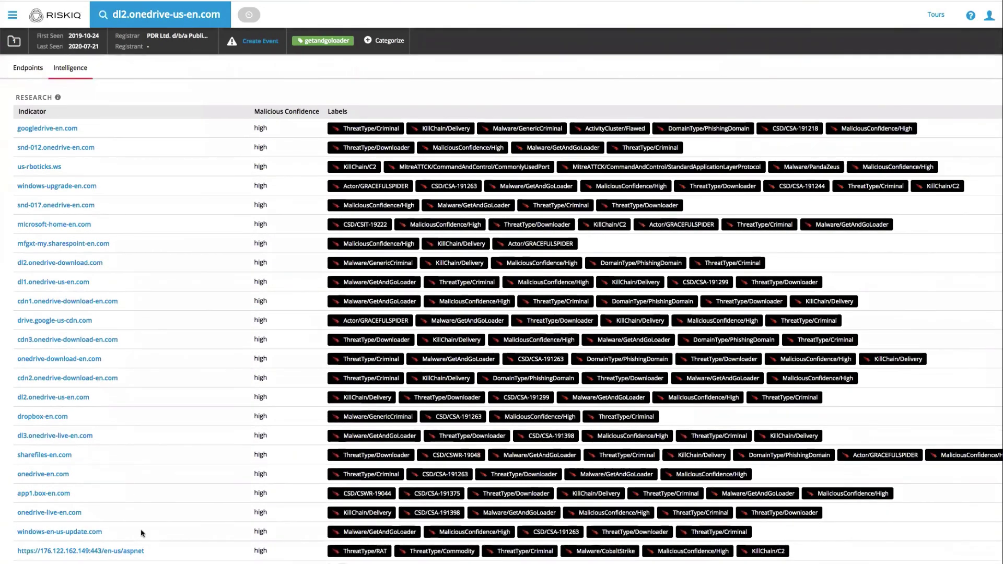
scroll(142, 533, up, 6)
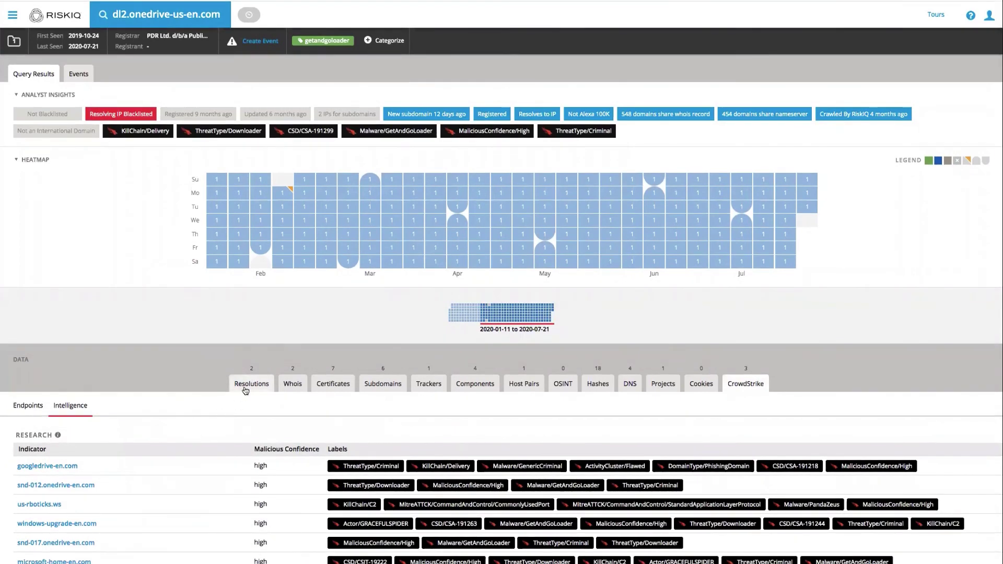
click(247, 387)
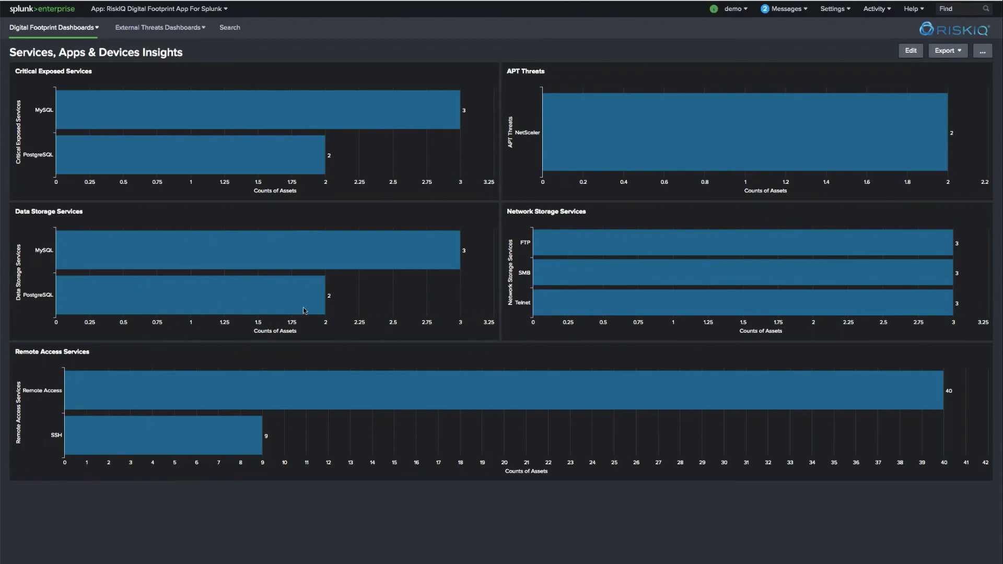
Drill into the NetScaler bar of the APT Threats chart to list its two IP assets.
click(611, 127)
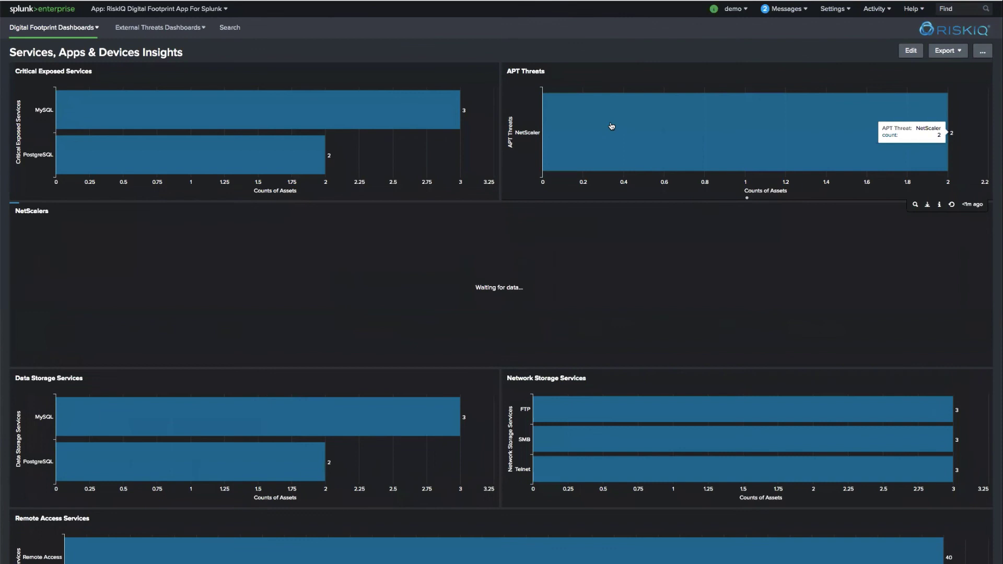